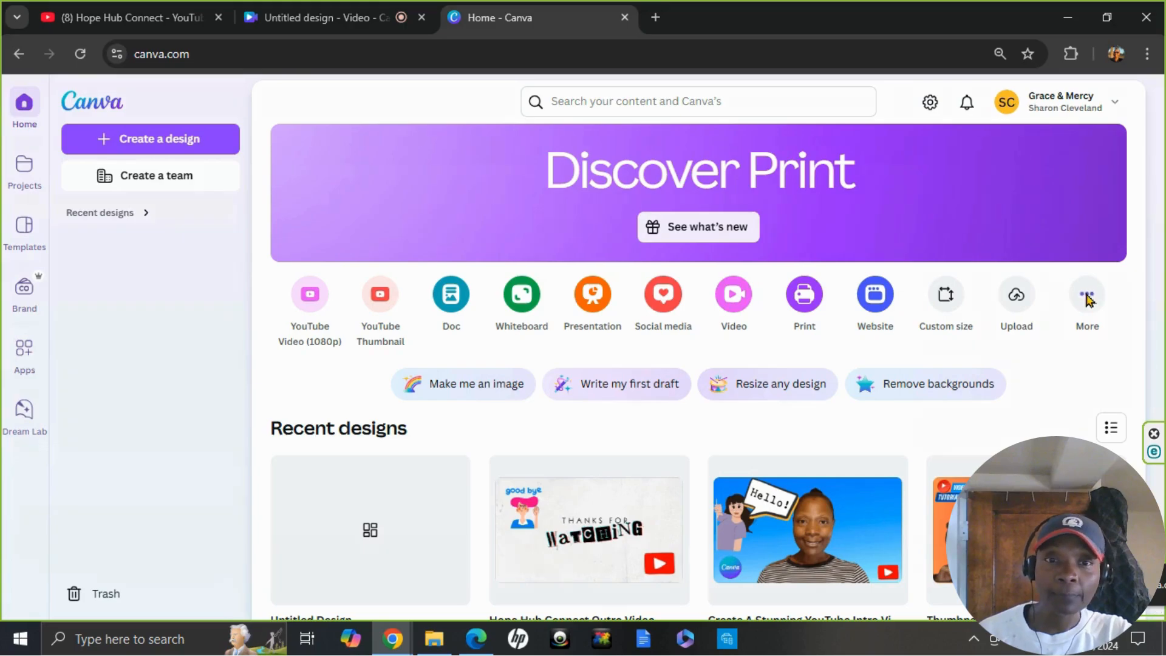
click(1087, 297)
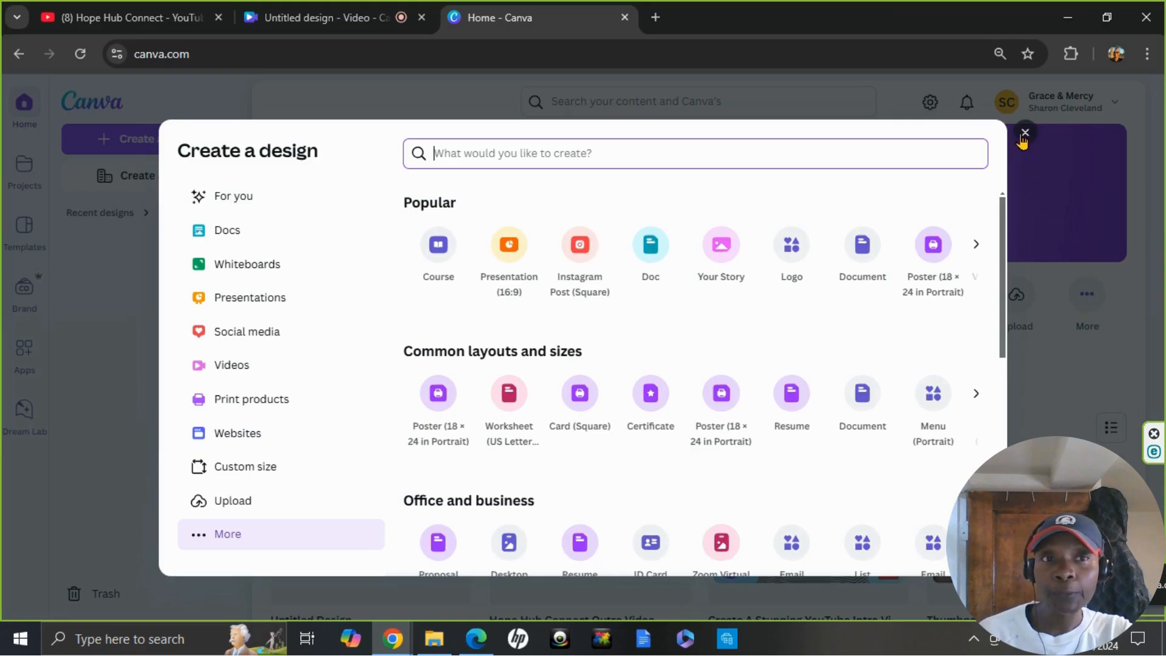
mouse_move(1001, 226)
mouse_down()
mouse_move(1002, 332)
mouse_move(1002, 239)
mouse_up()
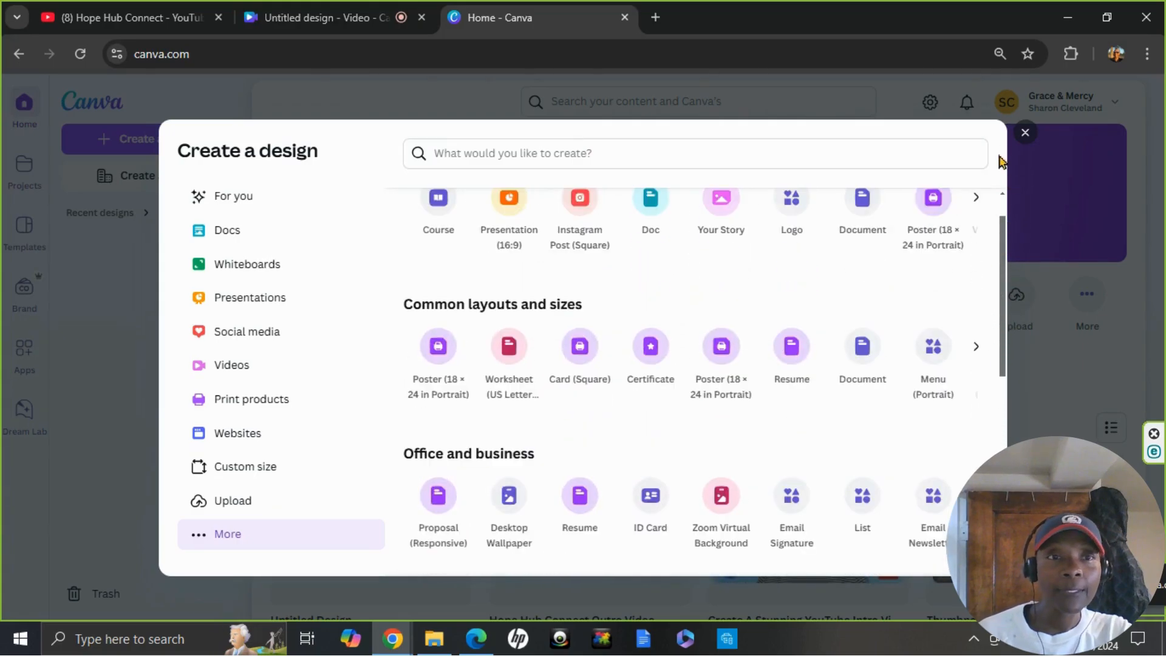
click(1025, 135)
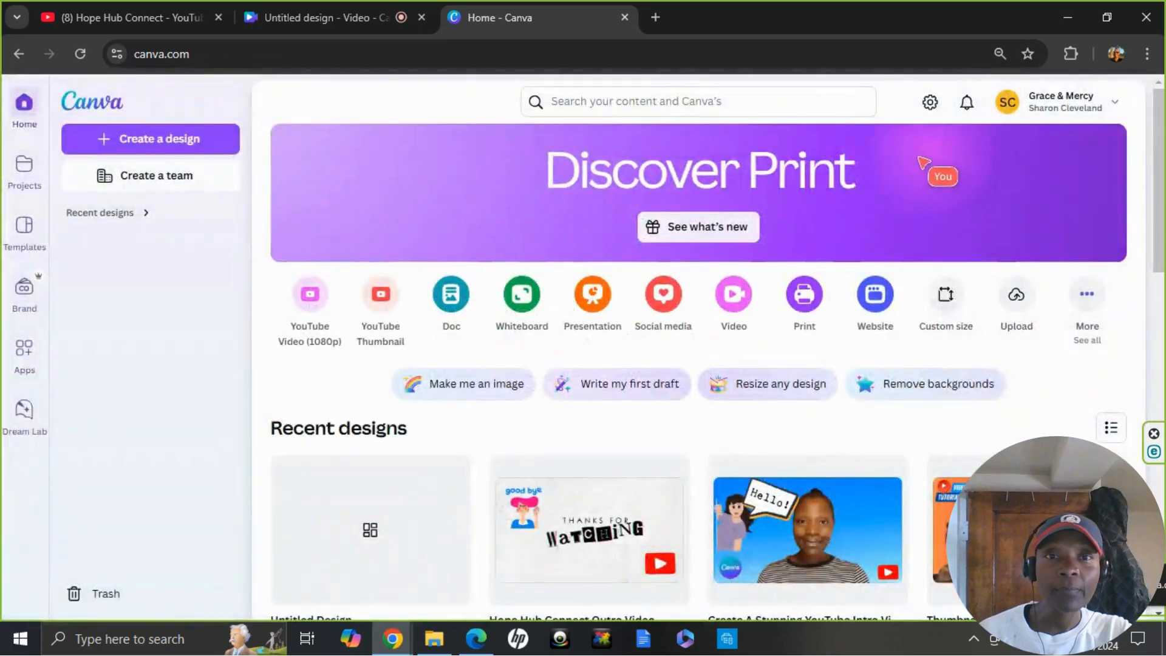
click(623, 102)
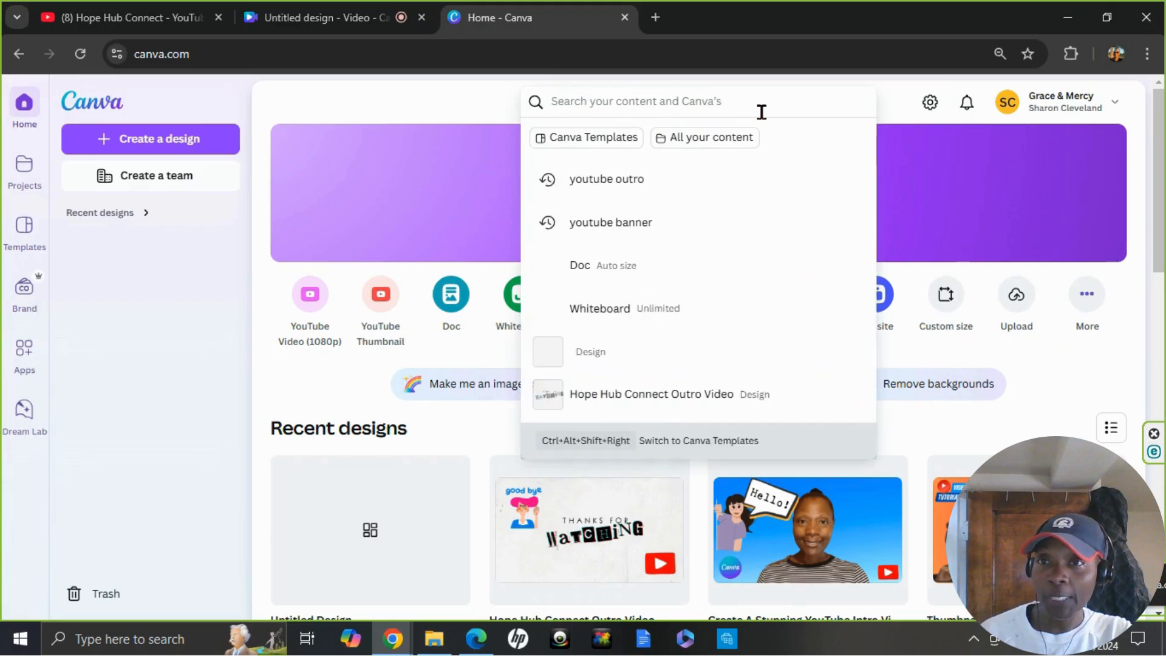
Search the design types for "Youtube banner" and create a blank YouTube Banner design of 2560 × 1440 px.
click(214, 132)
click(214, 132)
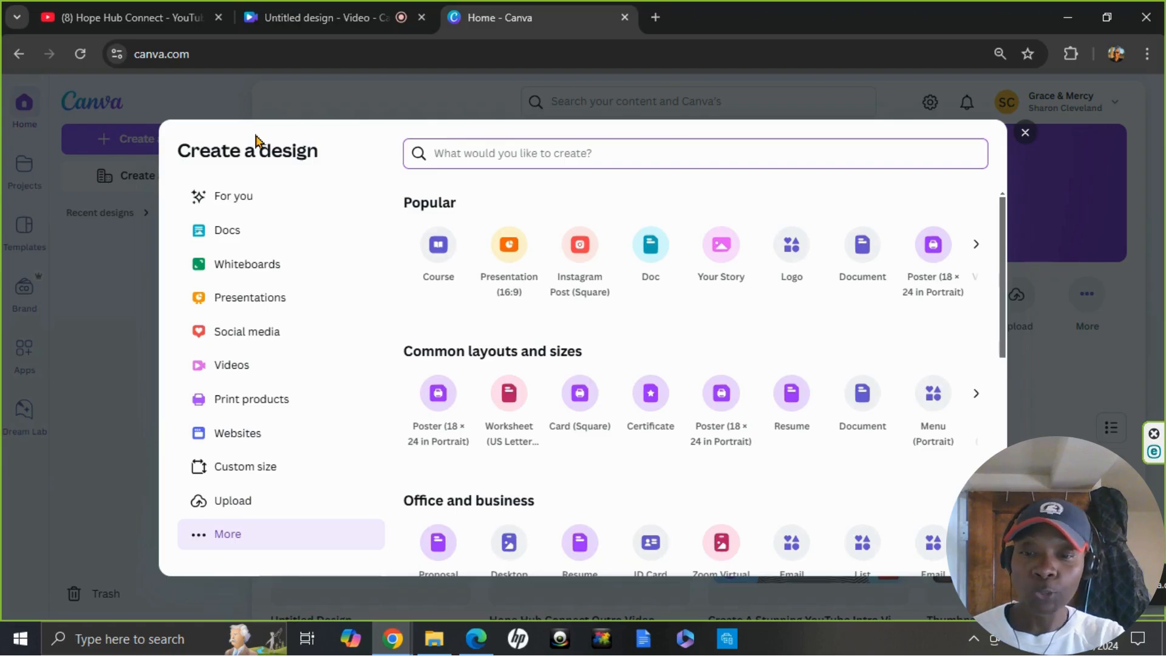
text(Youtu)
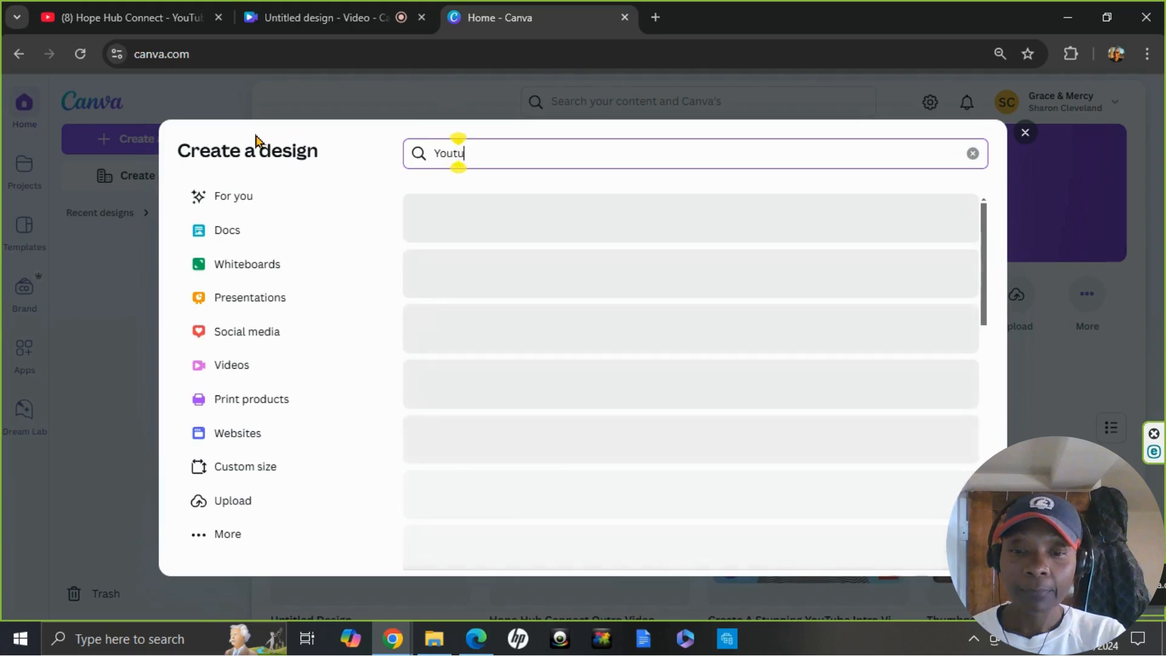
text(be ba)
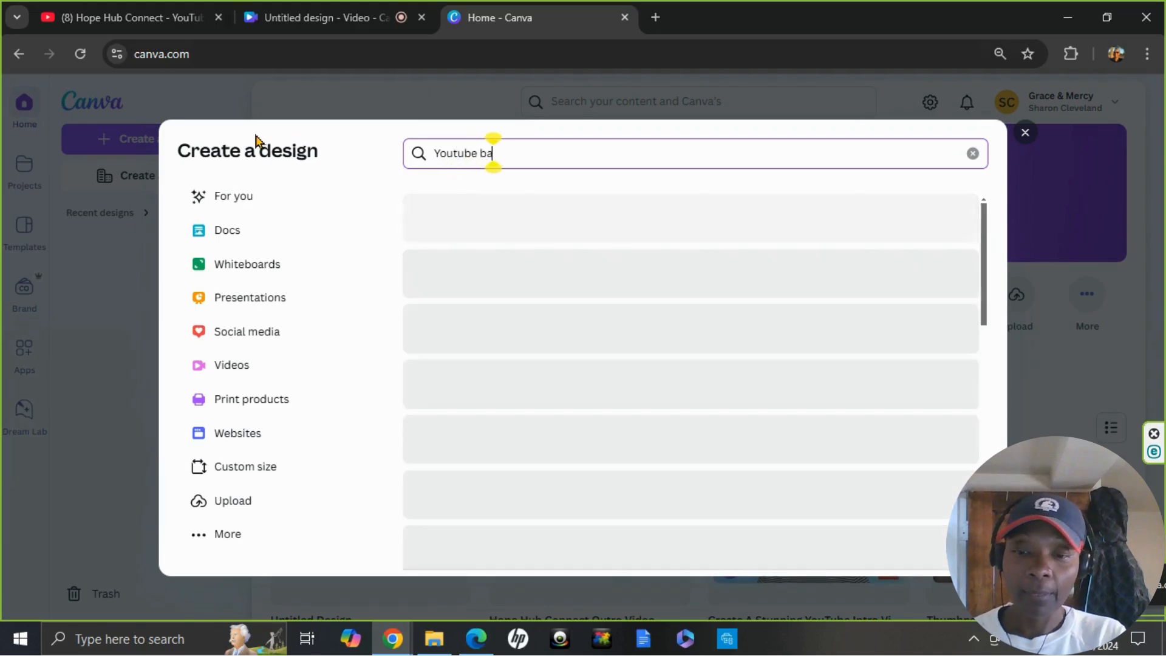
text(nner)
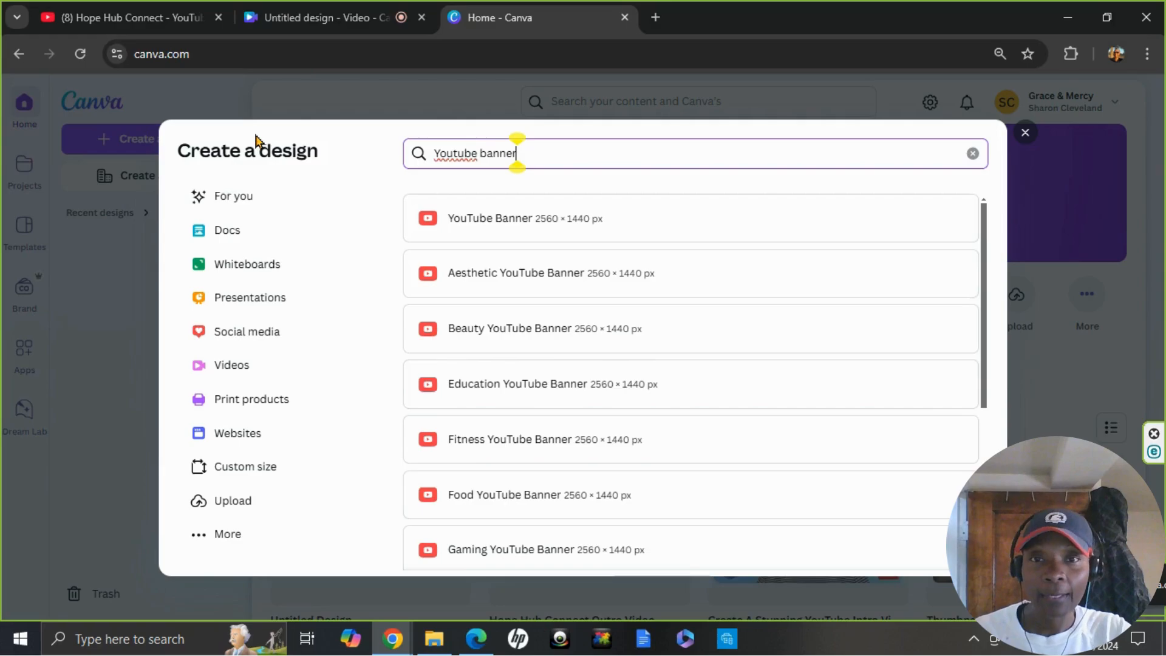
click(509, 220)
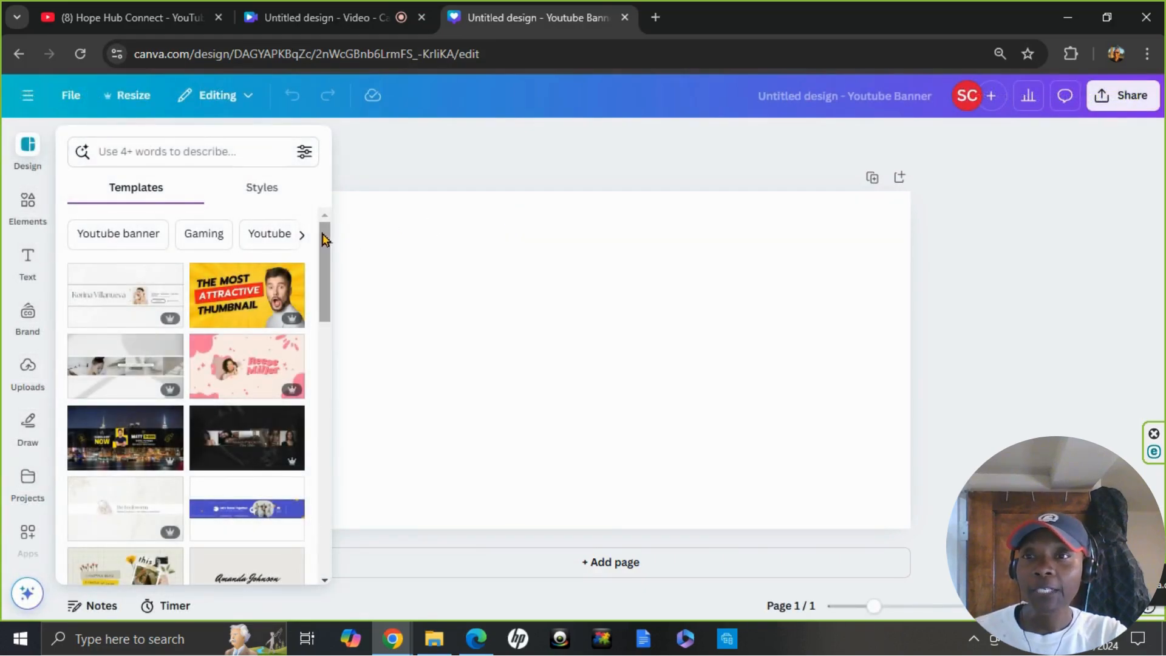
Search the banner templates for "education banner" and browse through the designs offered.
drag(323, 239, 320, 295)
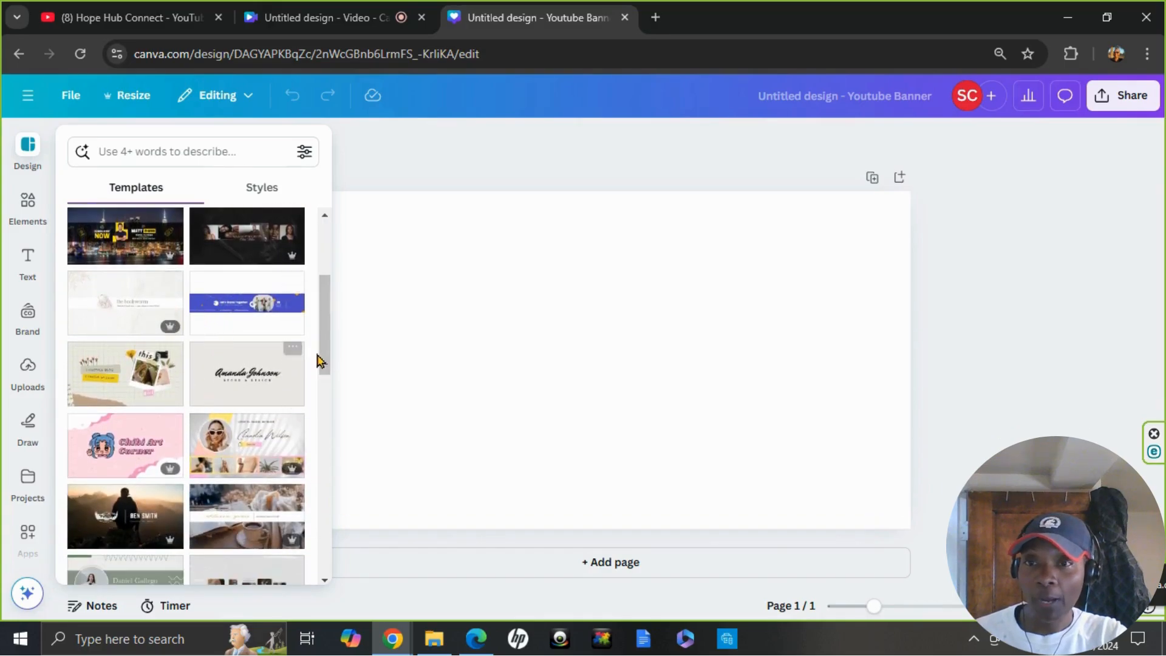
click(194, 152)
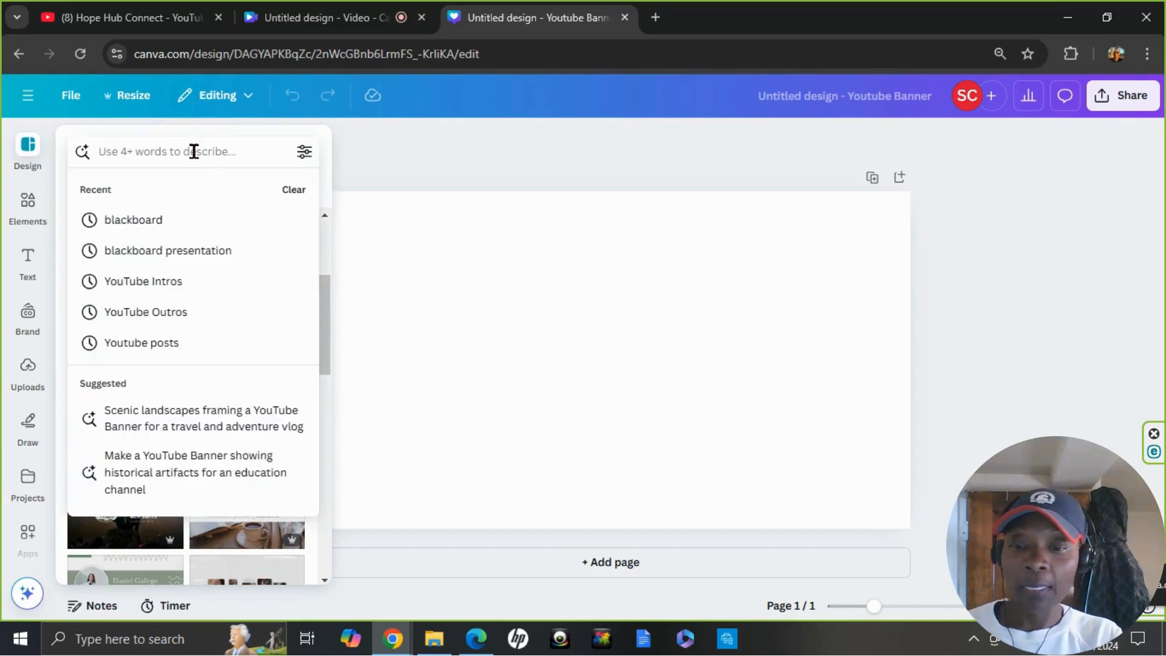
text(edu)
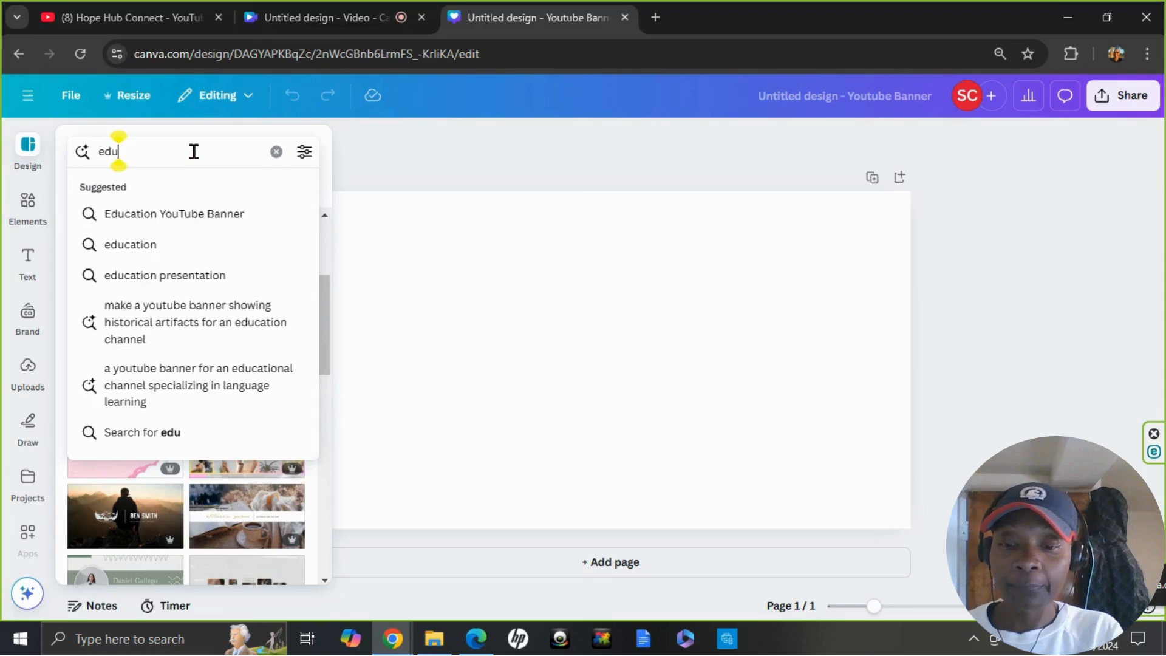
text(cation)
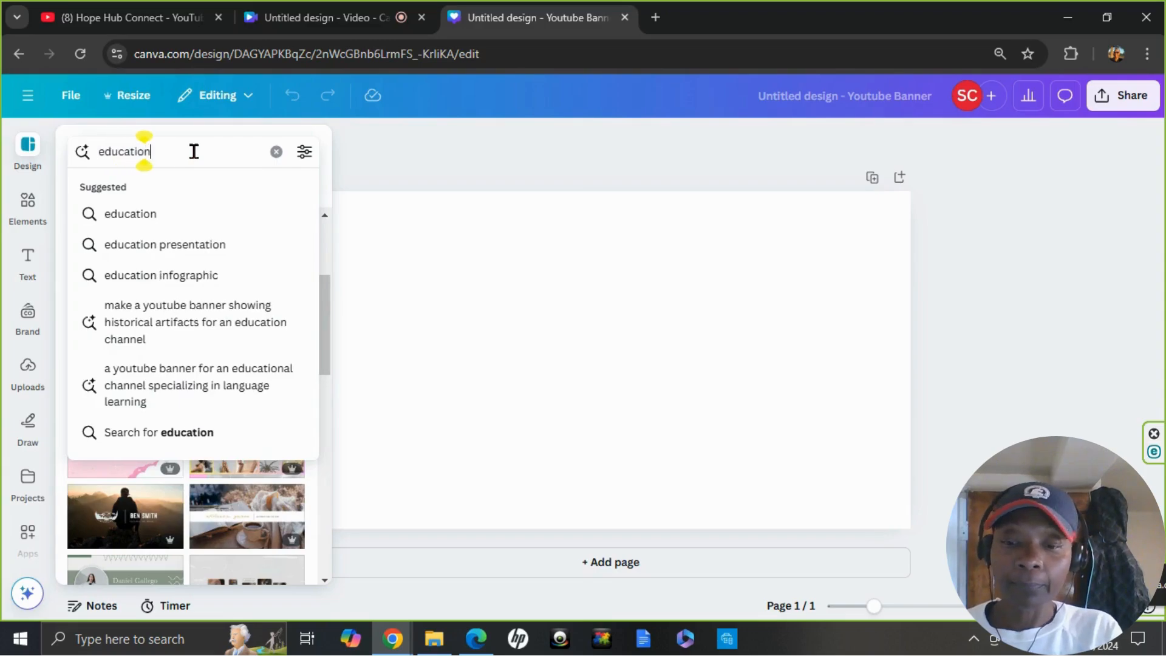
text( banner)
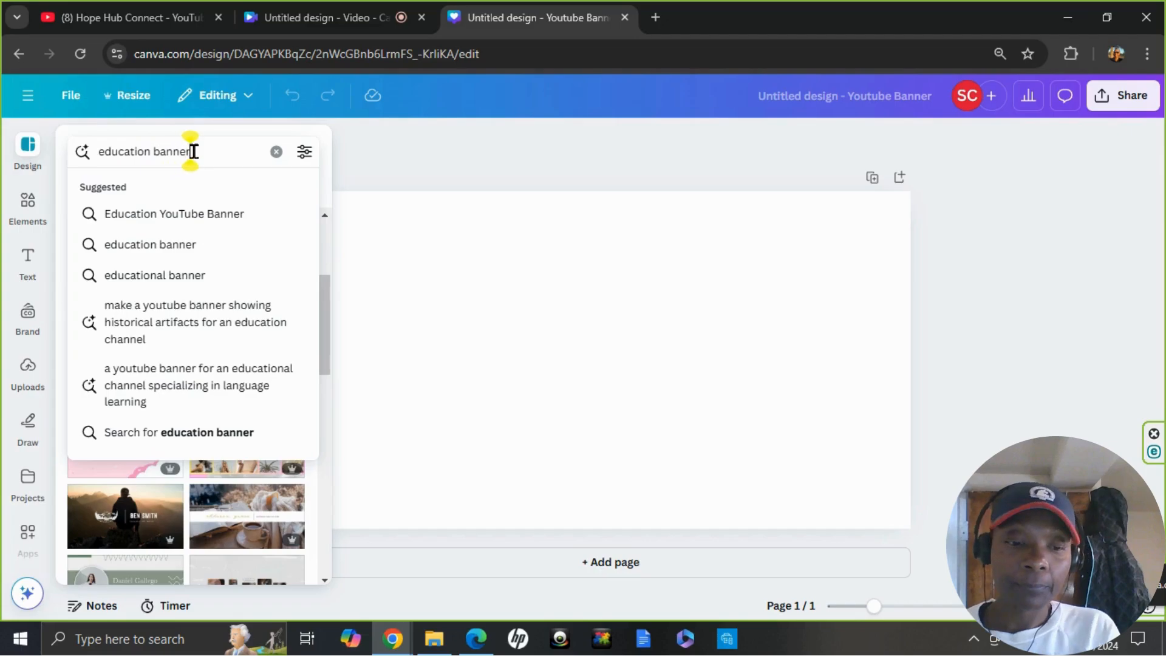
key(Return)
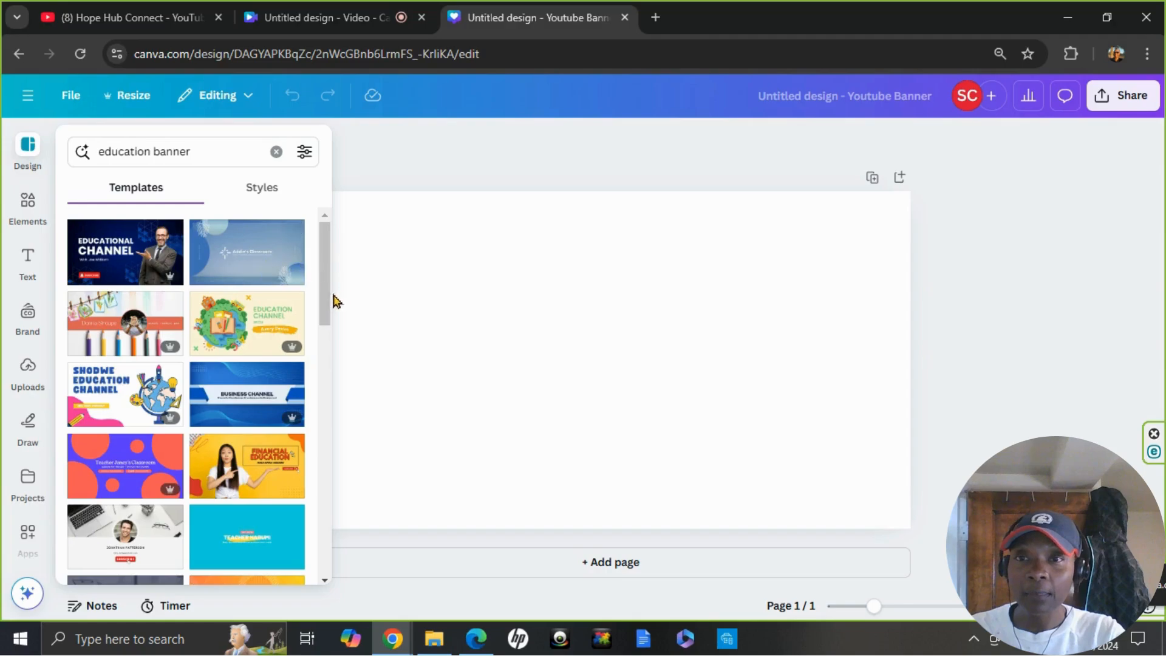
drag(323, 294, 348, 395)
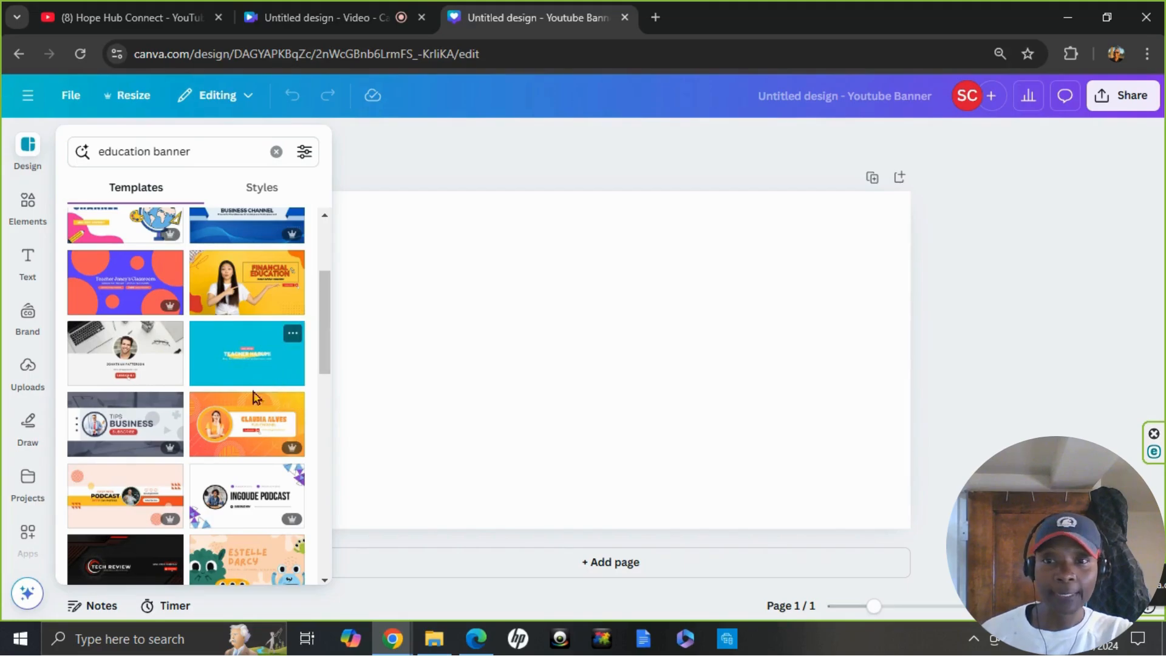
mouse_move(289, 453)
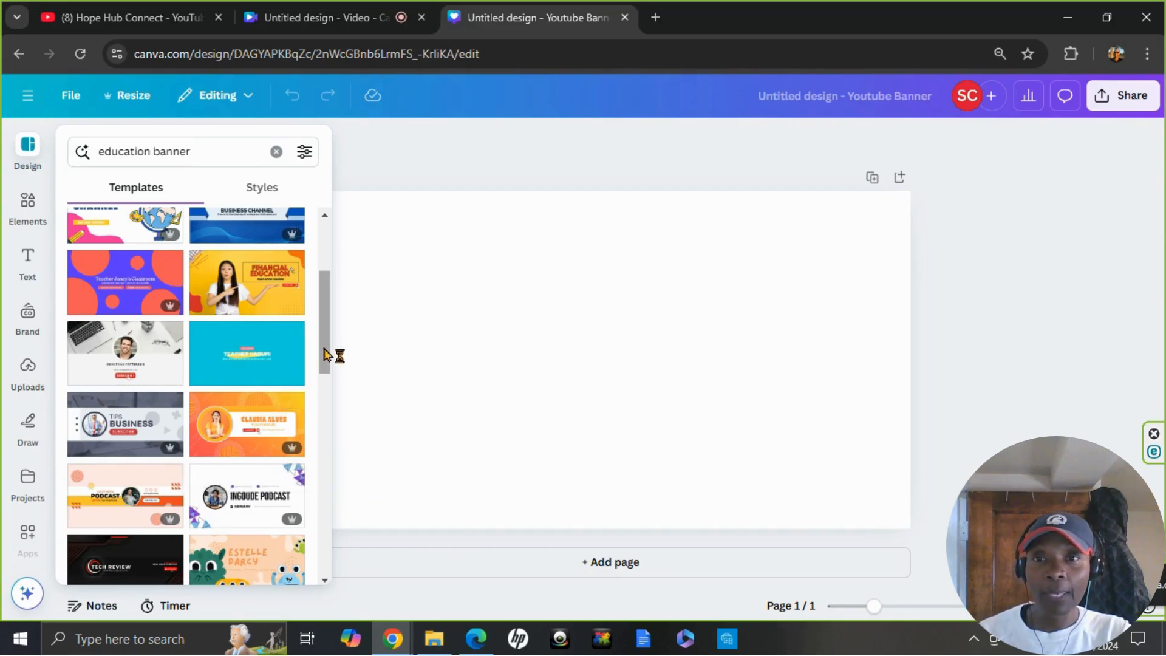
drag(332, 356, 331, 465)
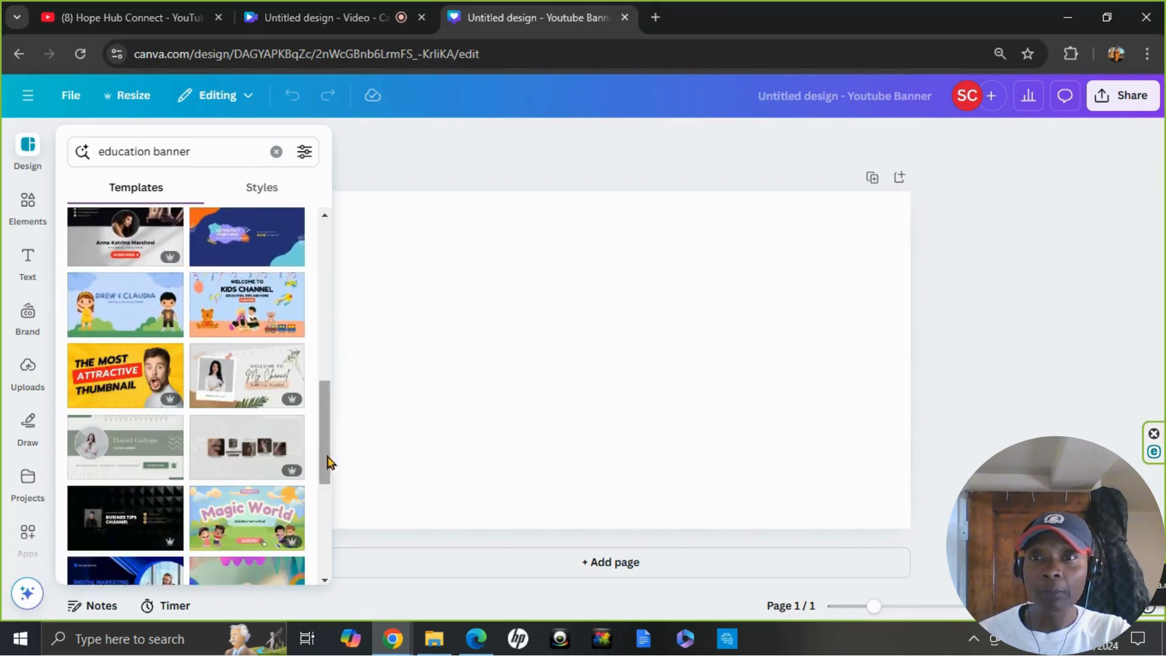
drag(326, 415, 324, 480)
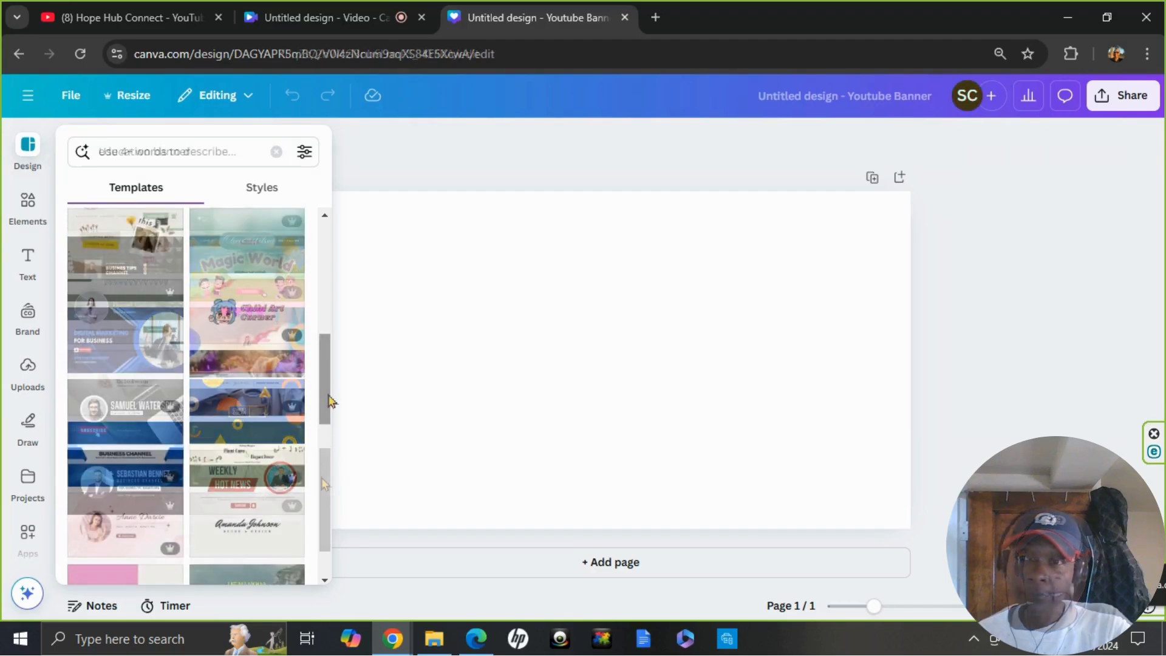
Apply the Green Simple Minimalist Elegant Personal Vlog Youtube Banner template to the blank page.
mouse_move(328, 399)
mouse_down()
mouse_move(325, 429)
mouse_move(325, 382)
mouse_up()
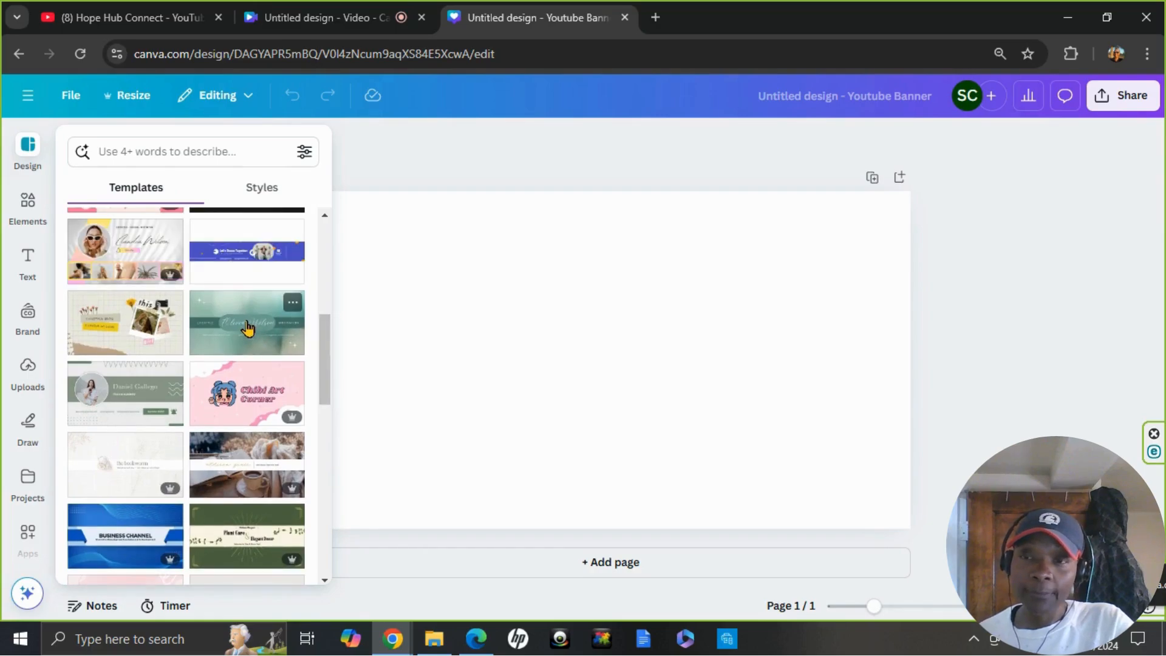
click(247, 328)
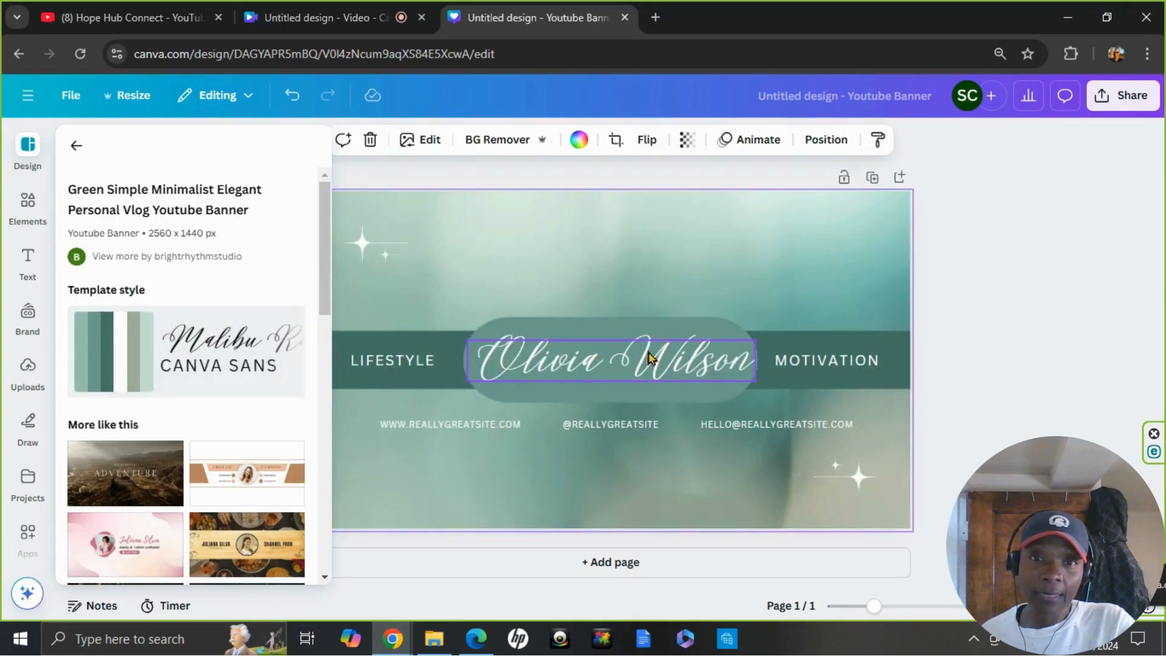
Replace the banner's LIFESTYLE text with YOUTUBE and the large script name in the centre with Education.
click(415, 361)
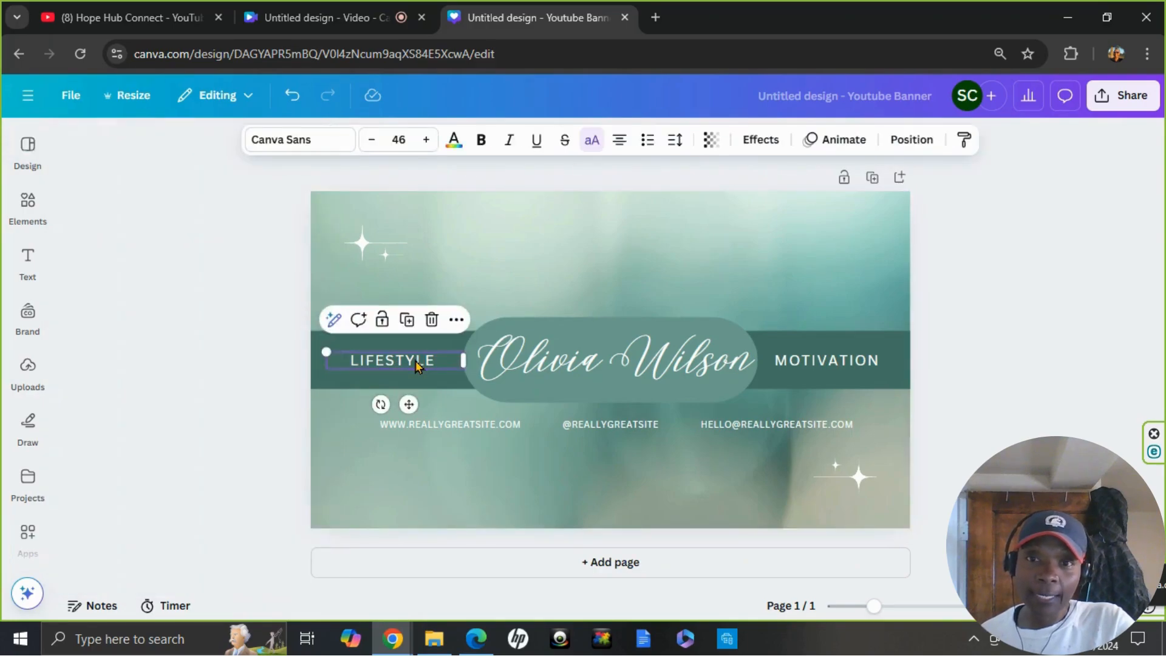
double_click(416, 361)
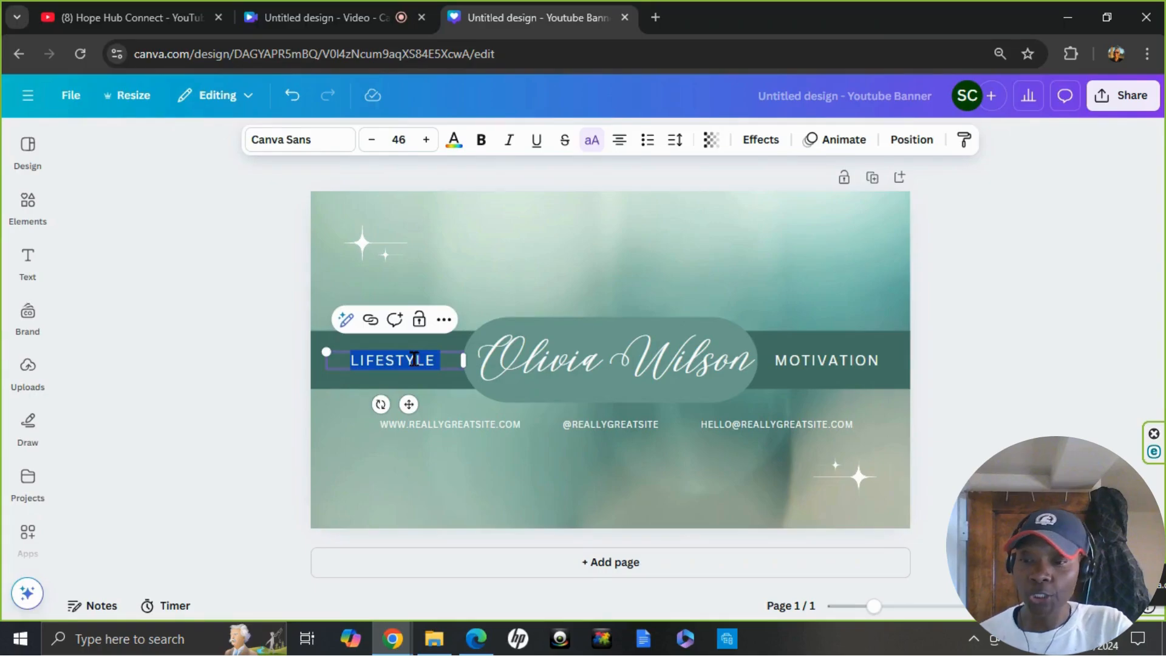
text(YOUTUBE)
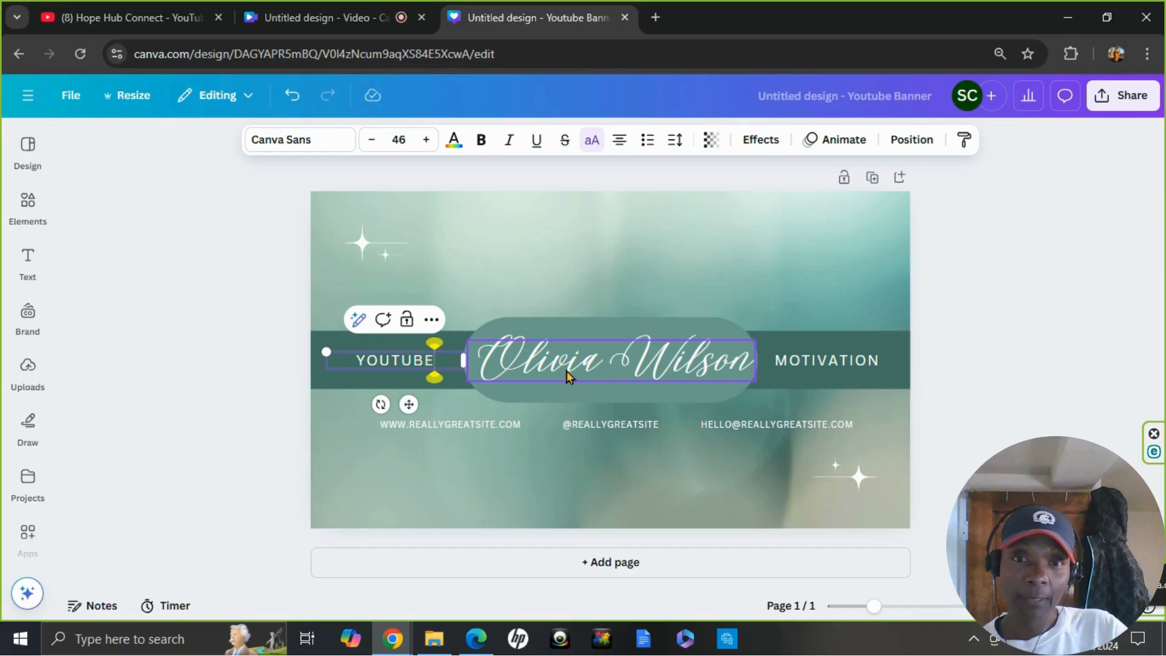
double_click(600, 367)
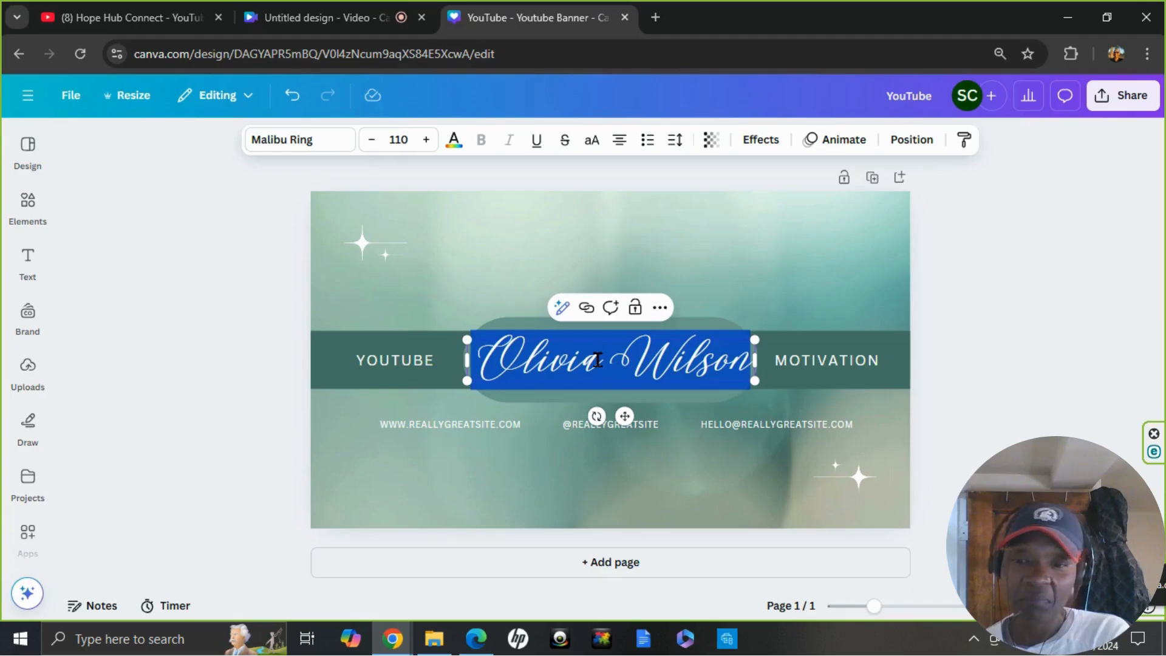
text(Educa)
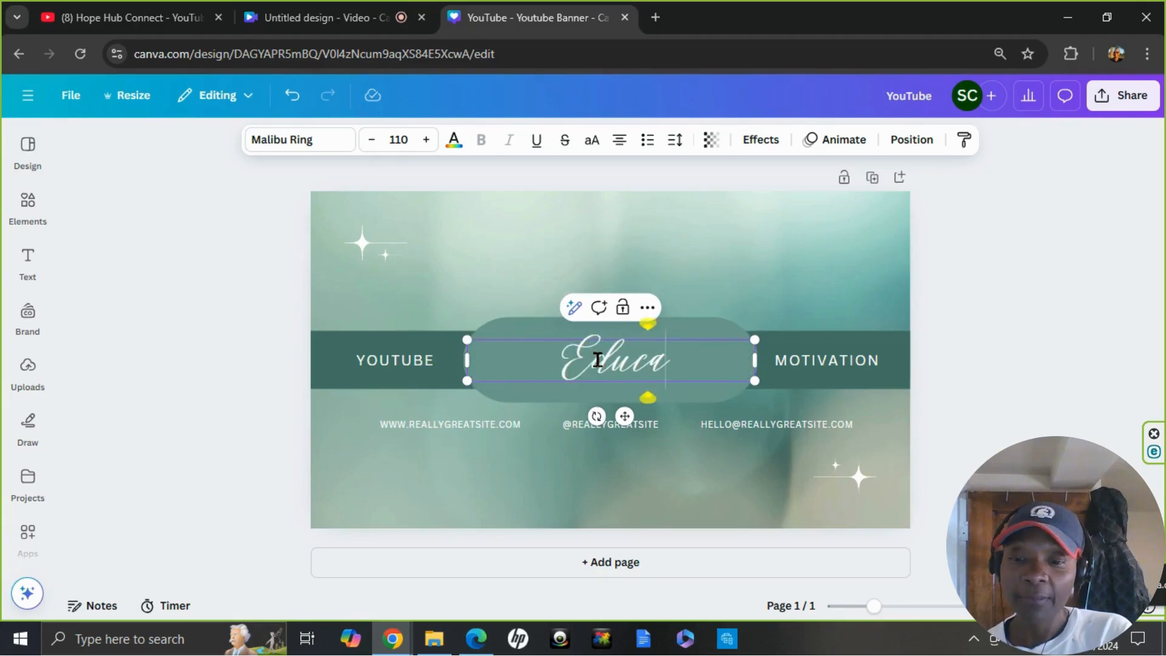
text(tion)
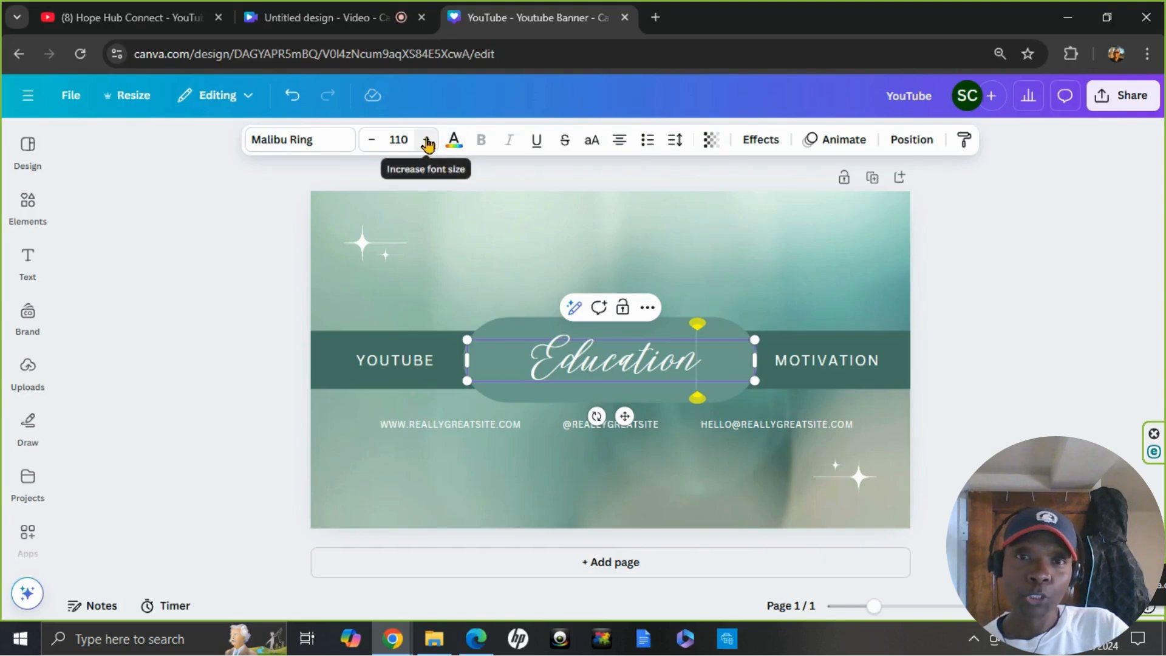
Try the Canva Sans, Libre Baskerville, Garet and Bad Russian fonts on the Education text and restore Malibu Ring.
click(330, 143)
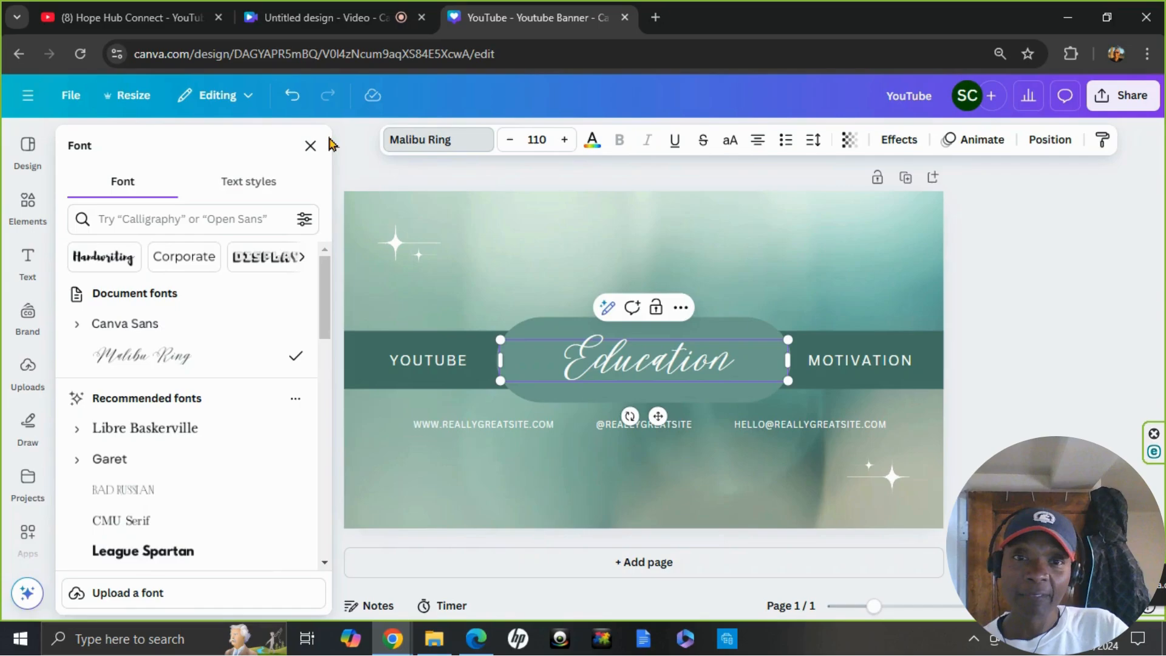
click(124, 325)
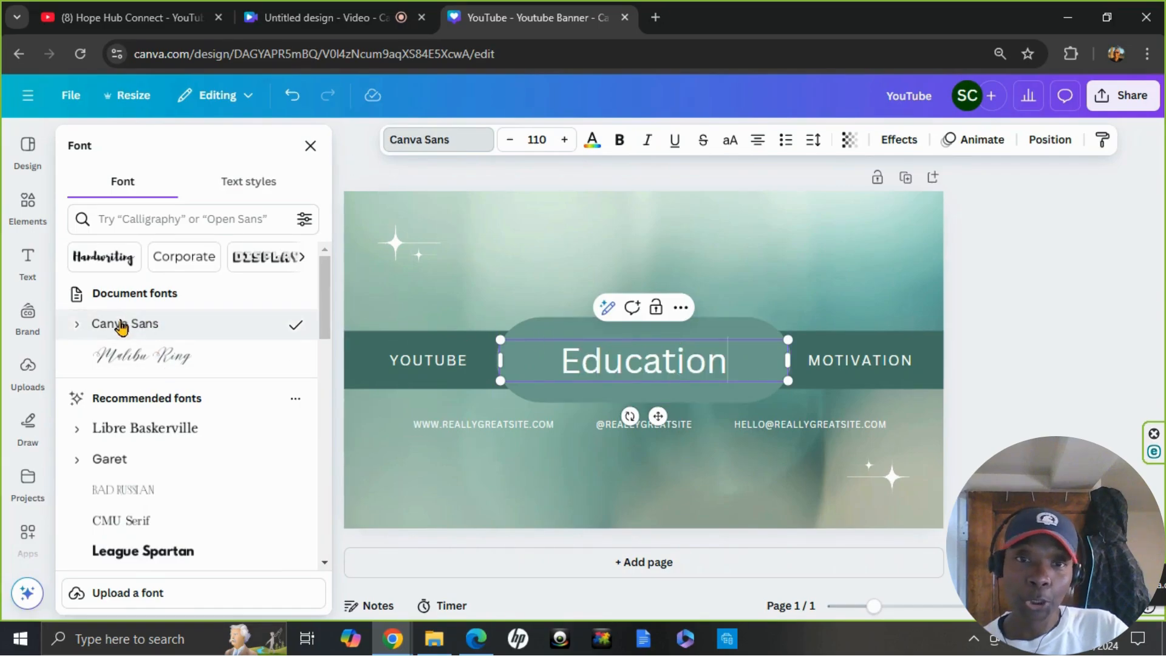
click(121, 432)
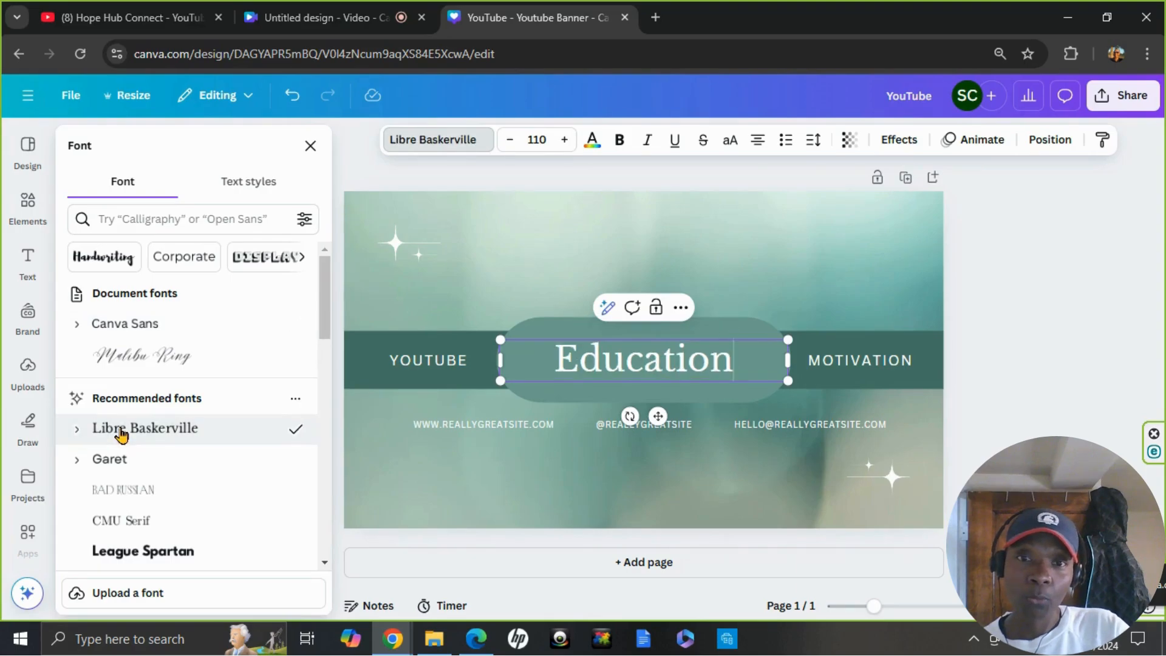
click(119, 465)
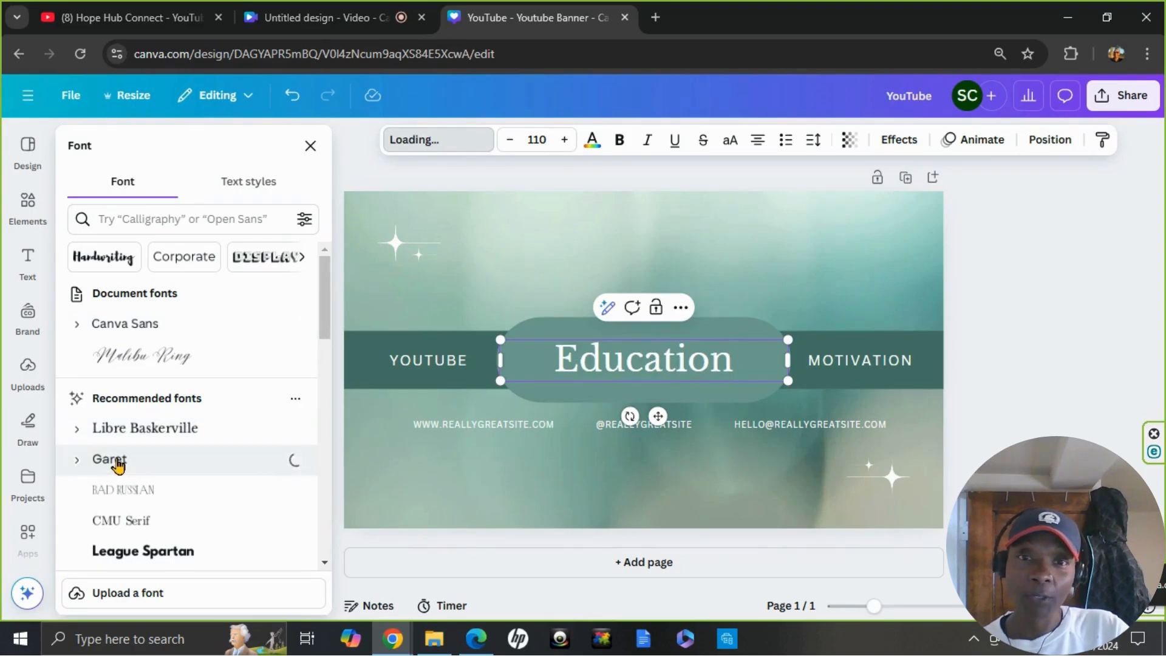
click(121, 491)
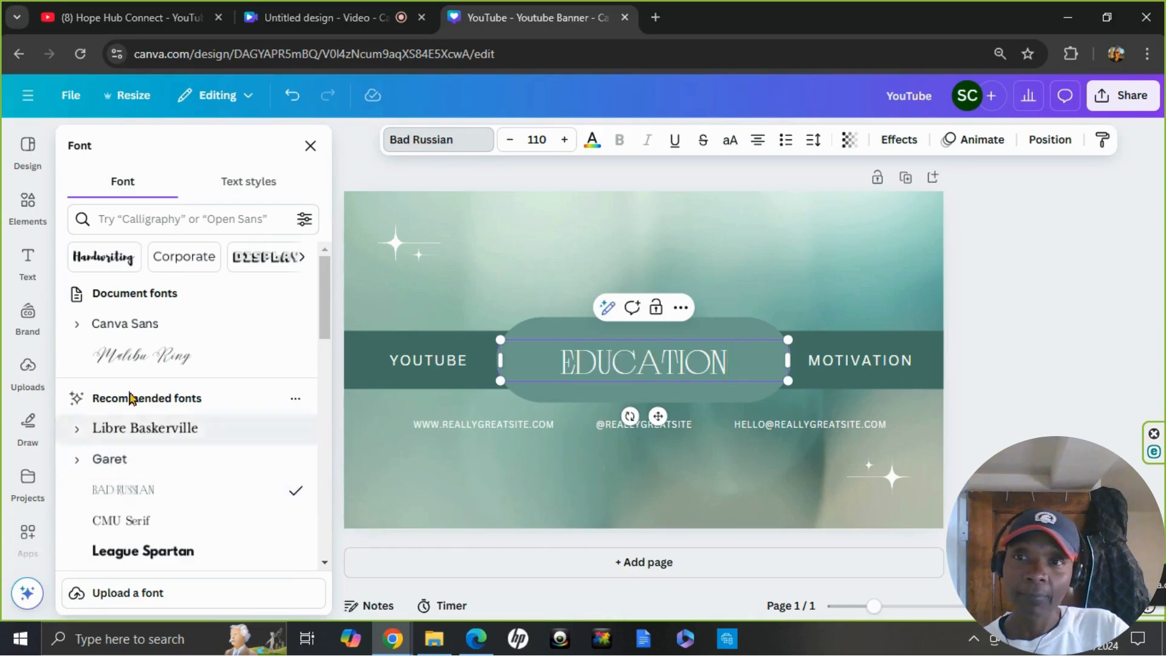
click(144, 360)
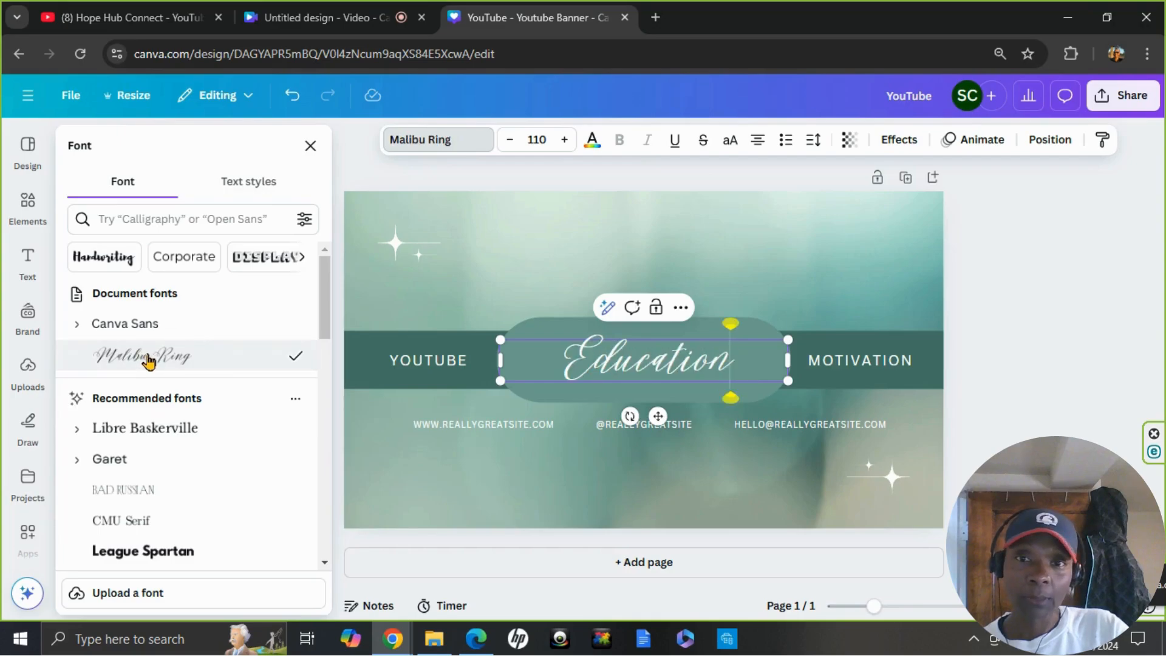
Increase the font size of the YOUTUBE text on the banner to 55.
click(407, 367)
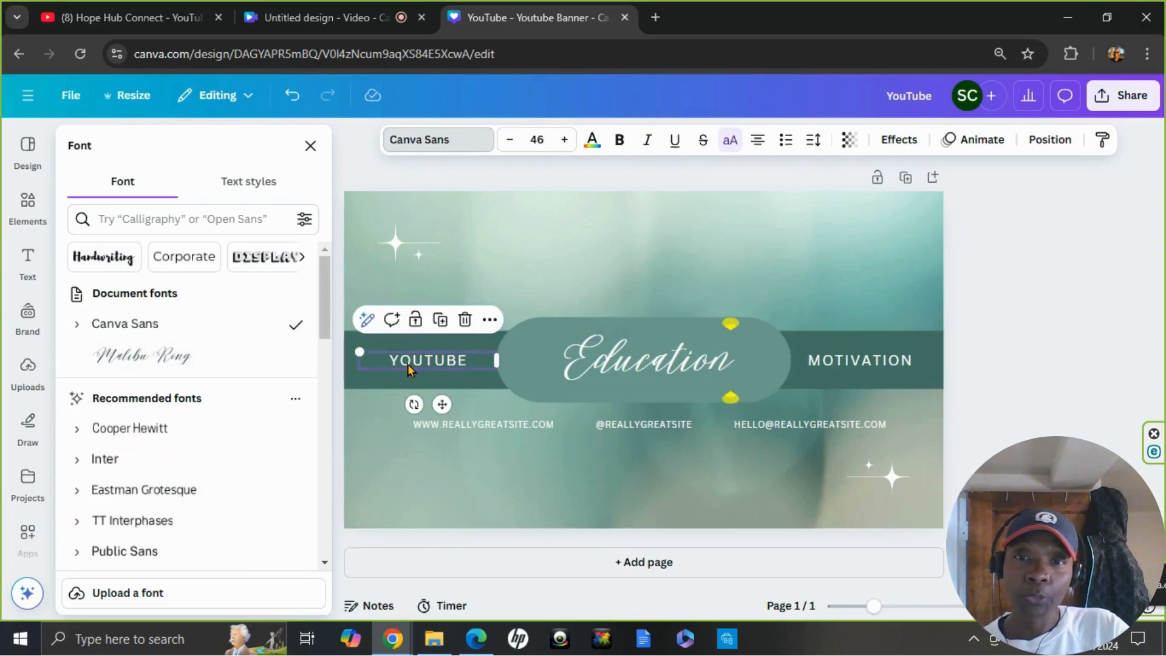
click(565, 141)
click(565, 140)
click(564, 140)
click(565, 140)
click(565, 140)
click(565, 140)
click(565, 140)
click(565, 140)
click(565, 141)
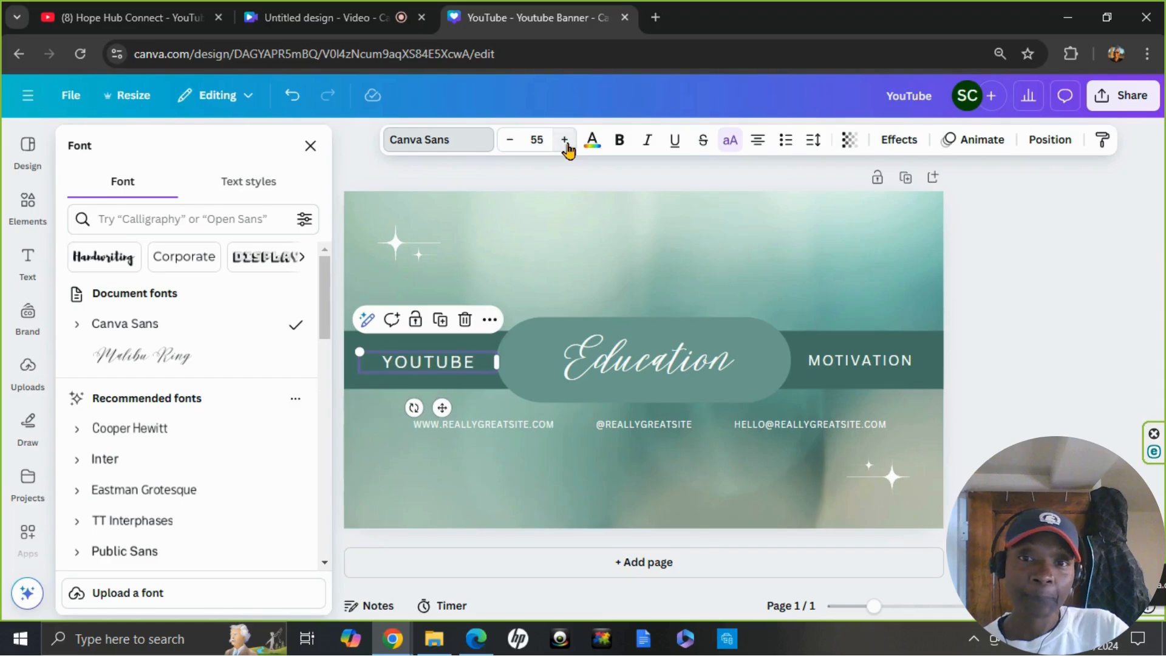
Increase the font size of the MOTIVATION text on the banner to 55.
click(855, 362)
click(564, 141)
click(565, 141)
click(565, 140)
click(565, 141)
click(565, 141)
click(565, 141)
click(565, 141)
click(565, 141)
click(565, 141)
click(564, 141)
click(510, 141)
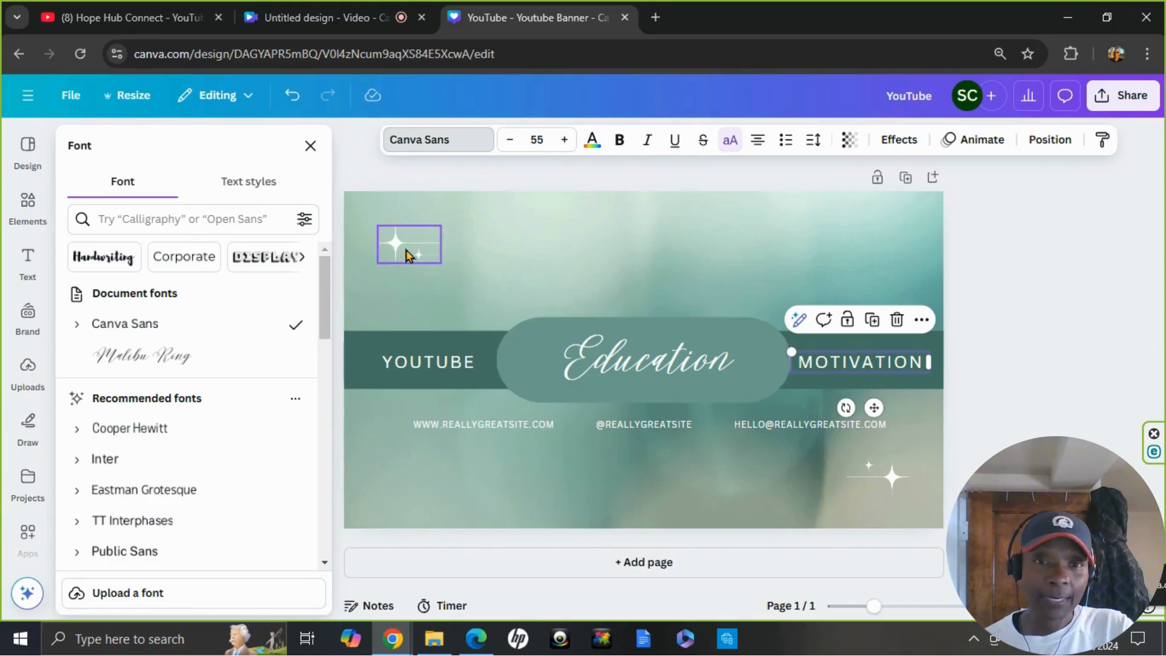
Add the recently used red YouTube play graphic, shrink it and place it in the banner's upper-right corner.
click(24, 205)
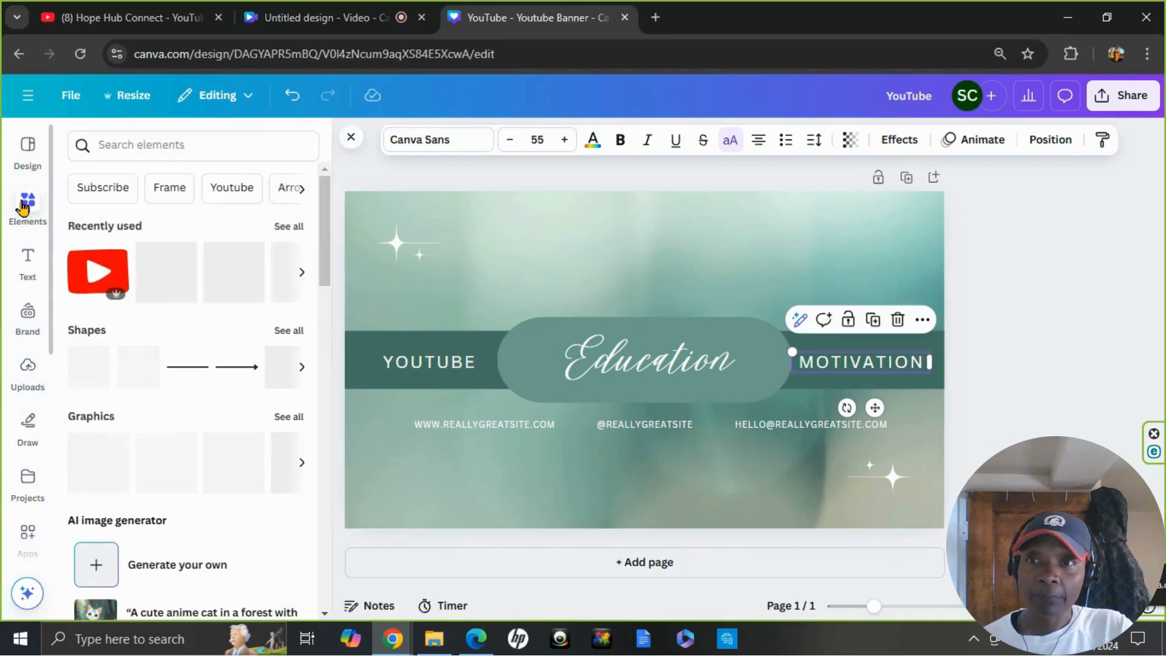
click(91, 276)
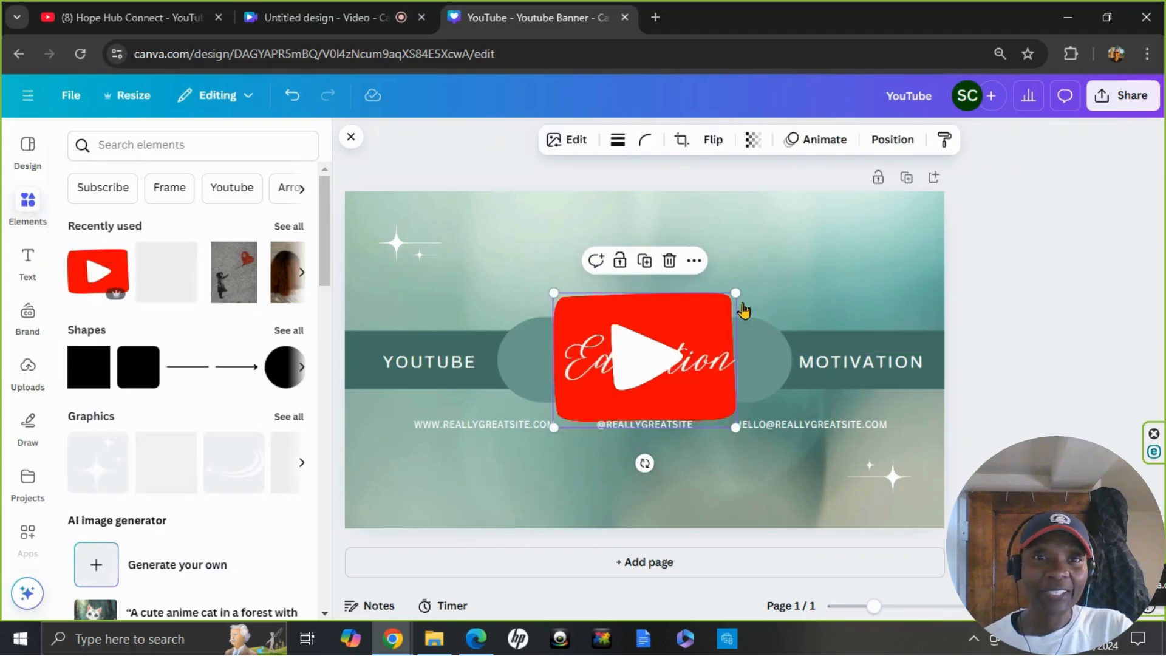
drag(708, 305, 651, 355)
drag(606, 399, 405, 484)
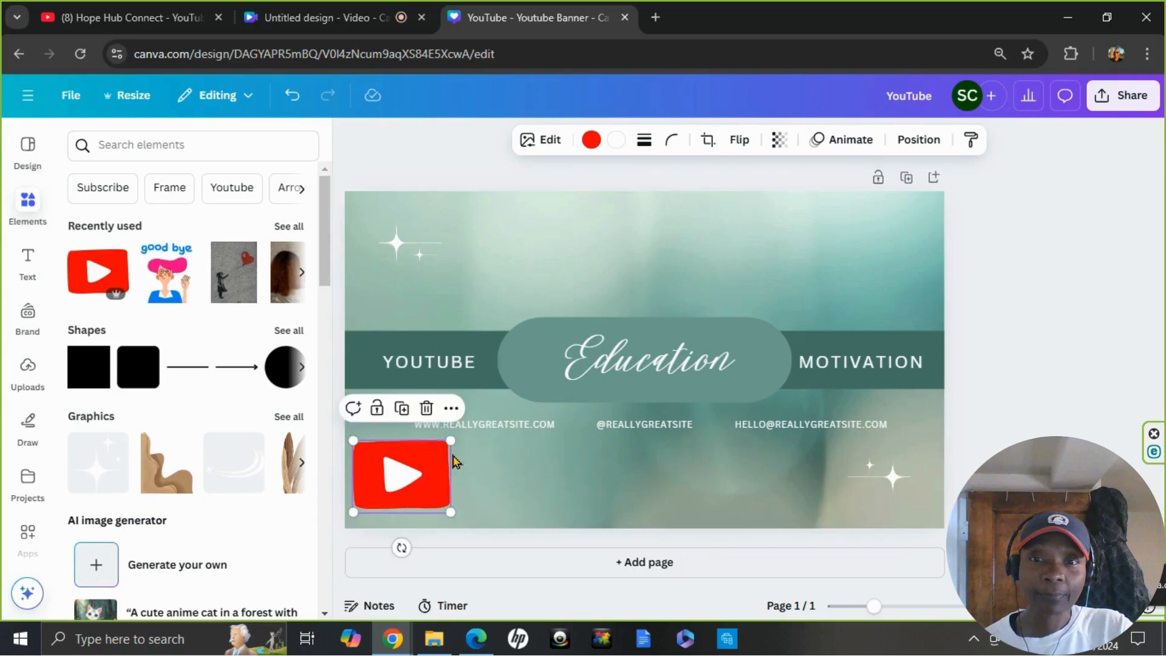
drag(452, 435, 883, 245)
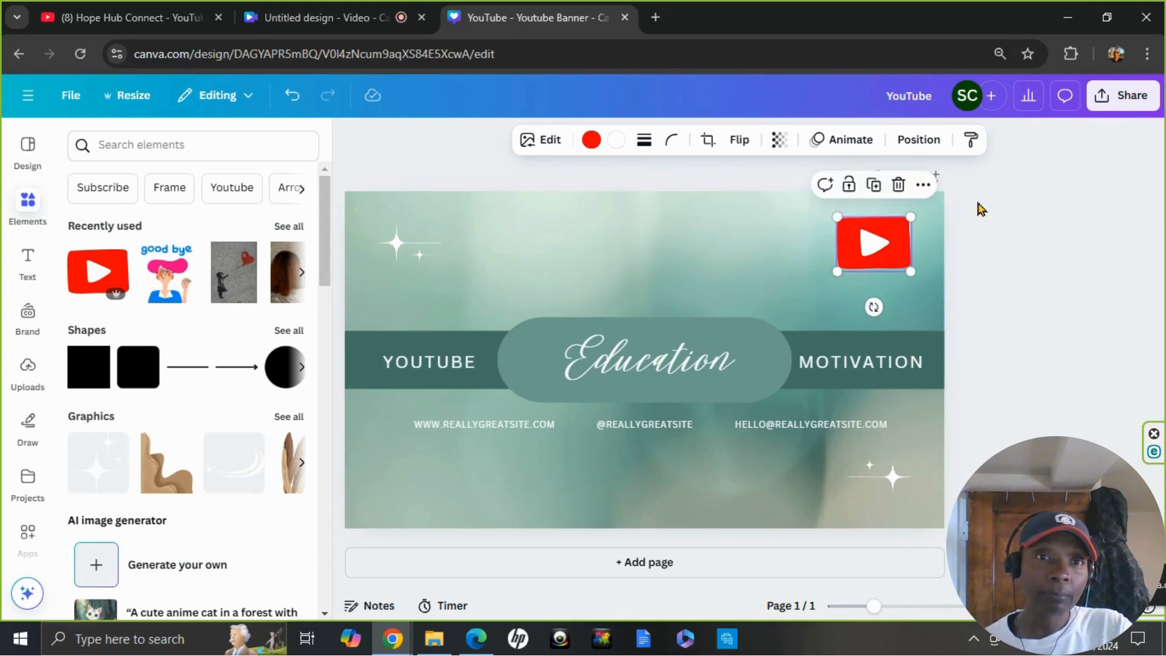
Browse the general and add-on animation effects available for the YouTube play graphic.
click(850, 141)
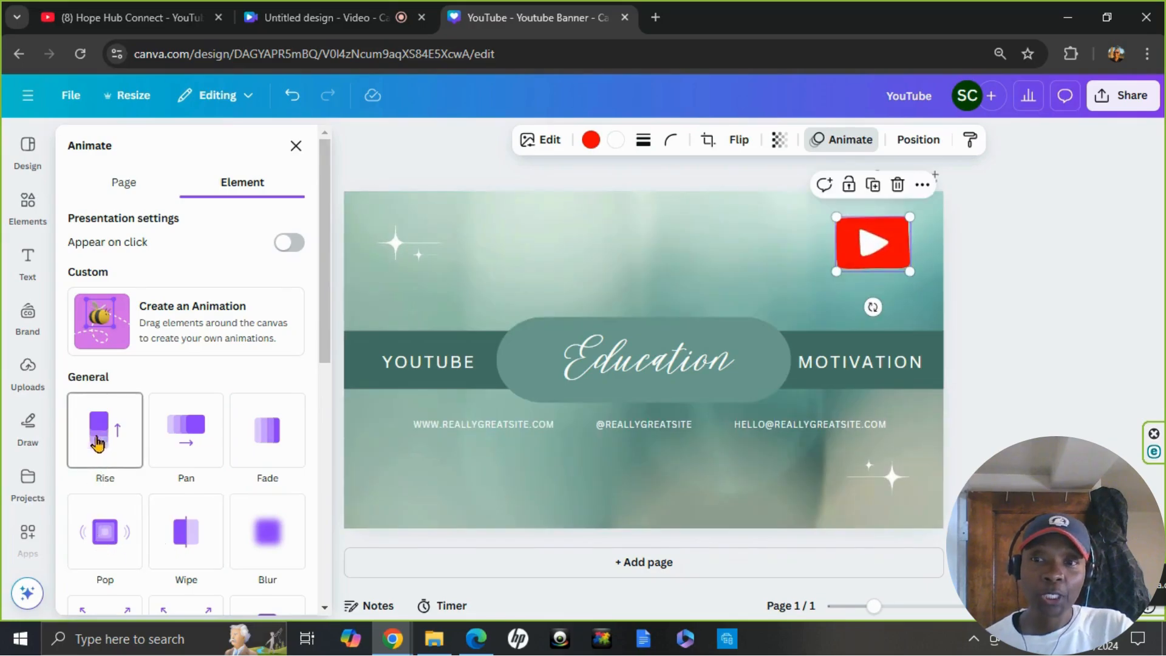
scroll(106, 440, down, 3)
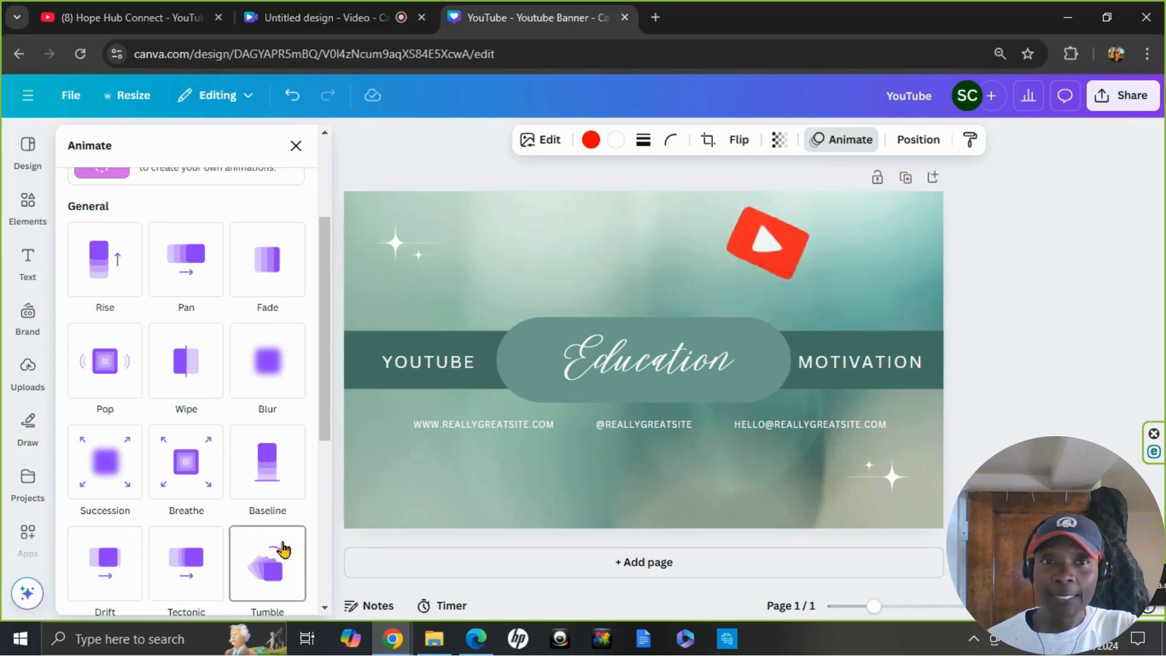
scroll(276, 547, down, 3)
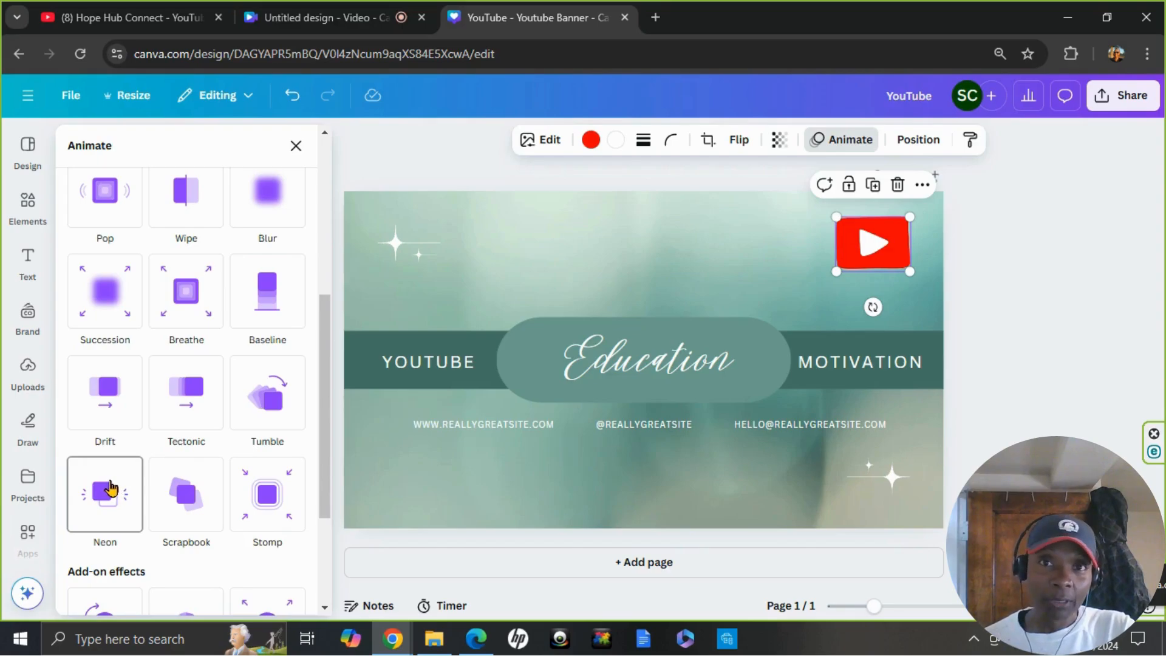
scroll(107, 486, down, 3)
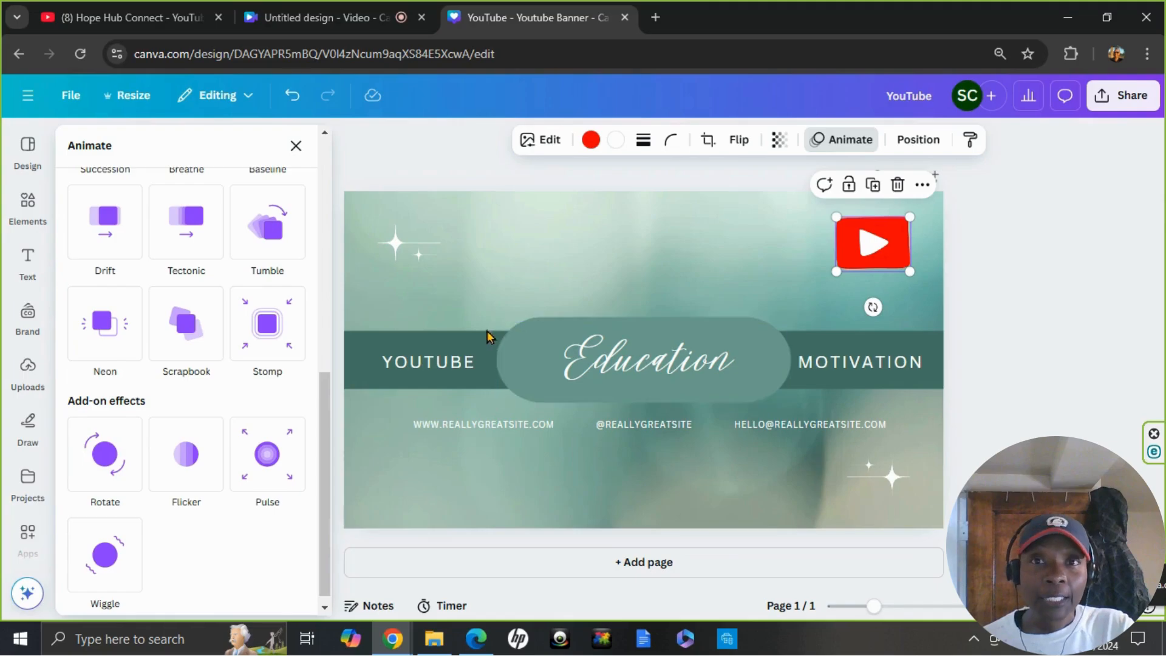
Insert the uploaded photo of the person with a raised finger, scale it down and position it at the banner's top edge above Education.
click(12, 375)
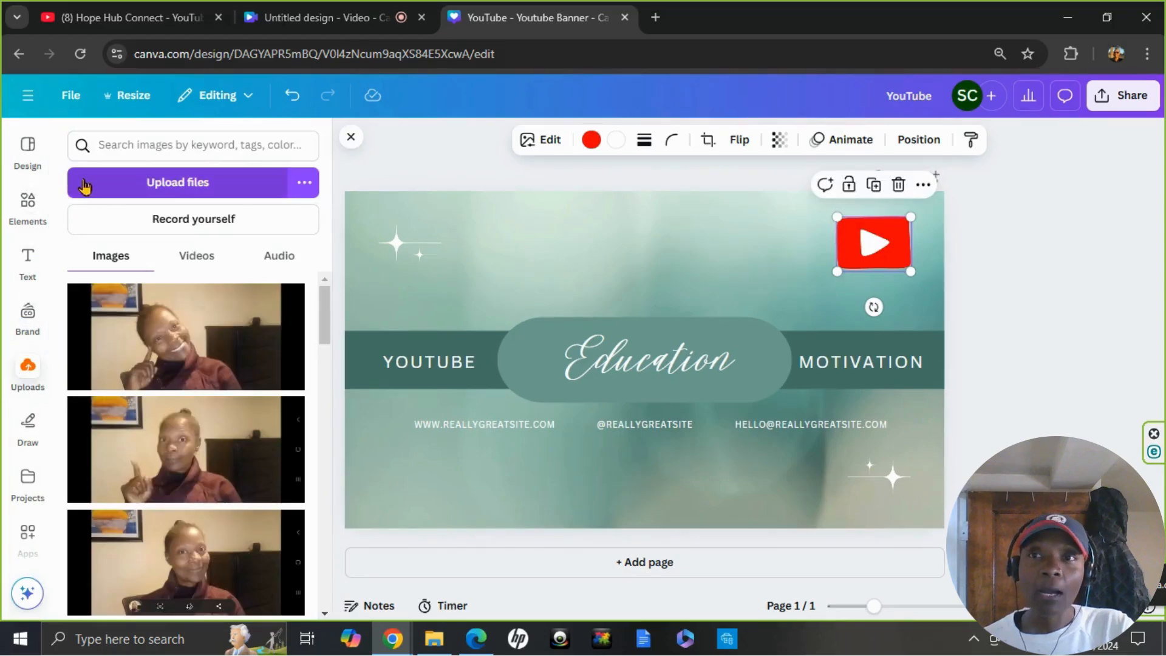
click(306, 183)
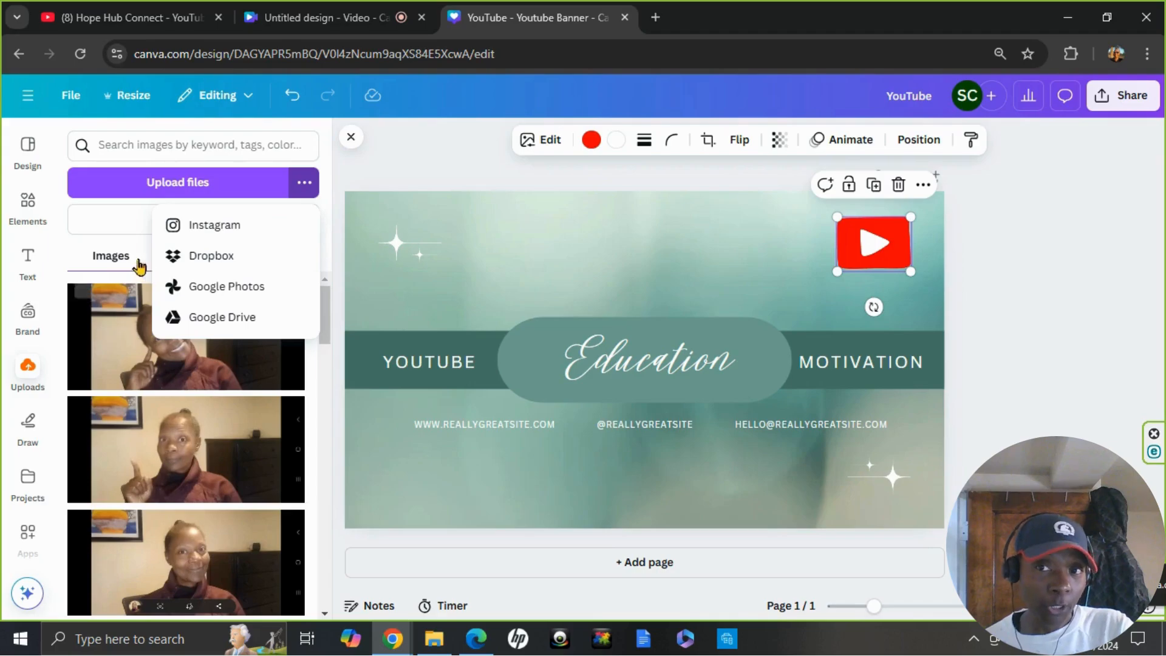
click(136, 448)
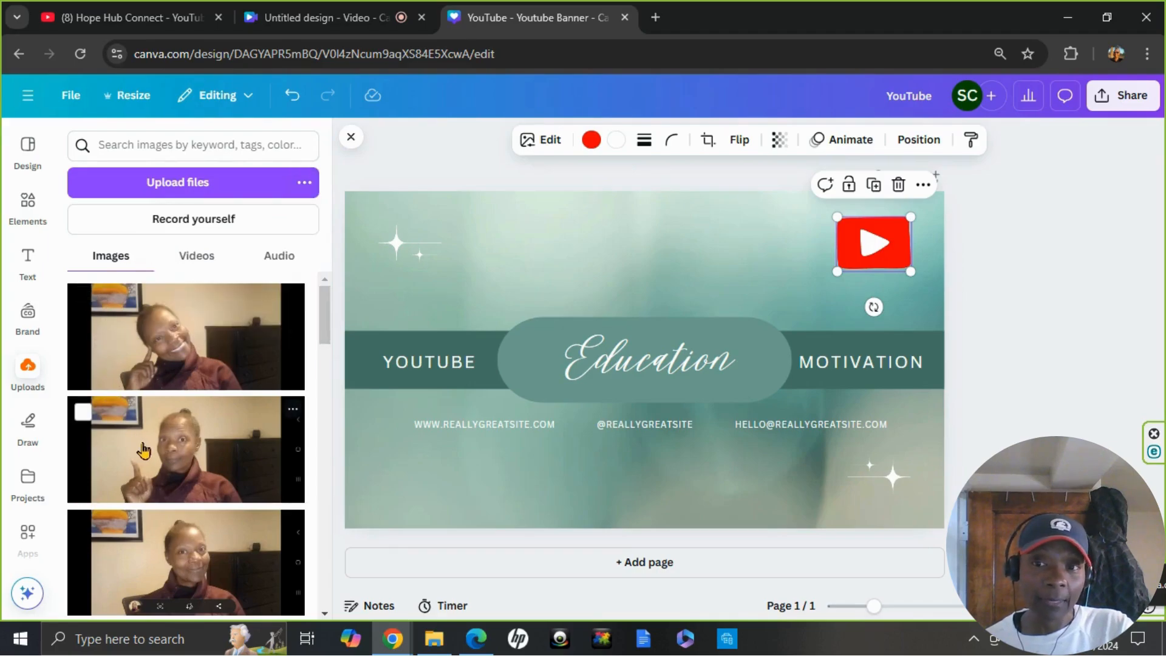
click(136, 448)
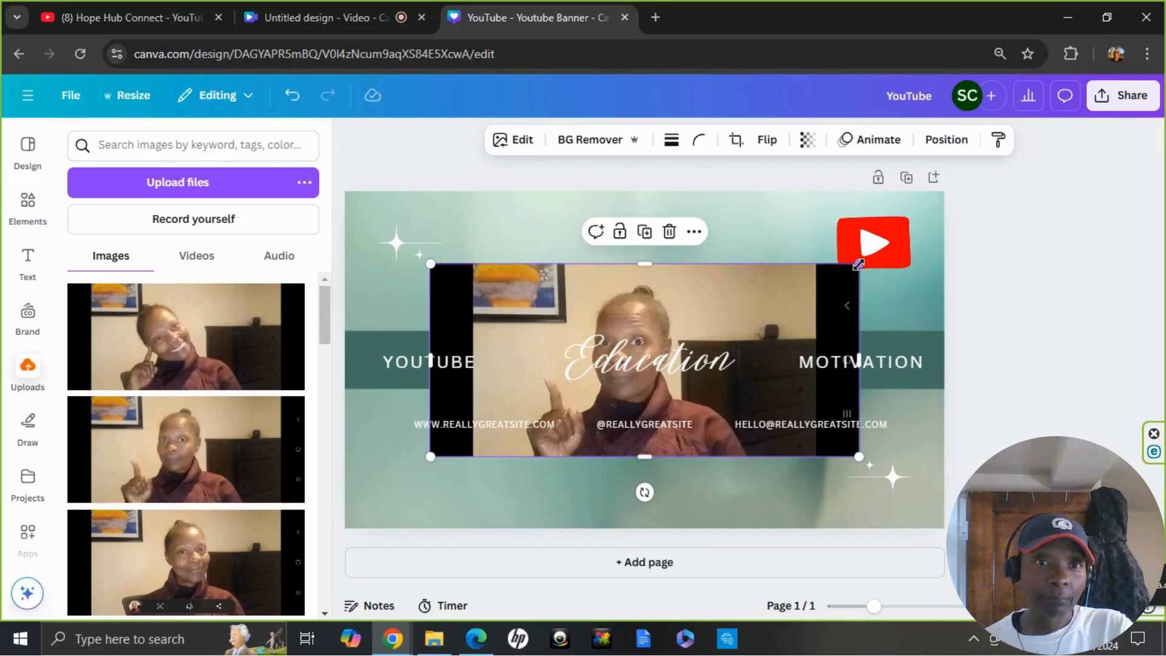
drag(857, 265, 732, 320)
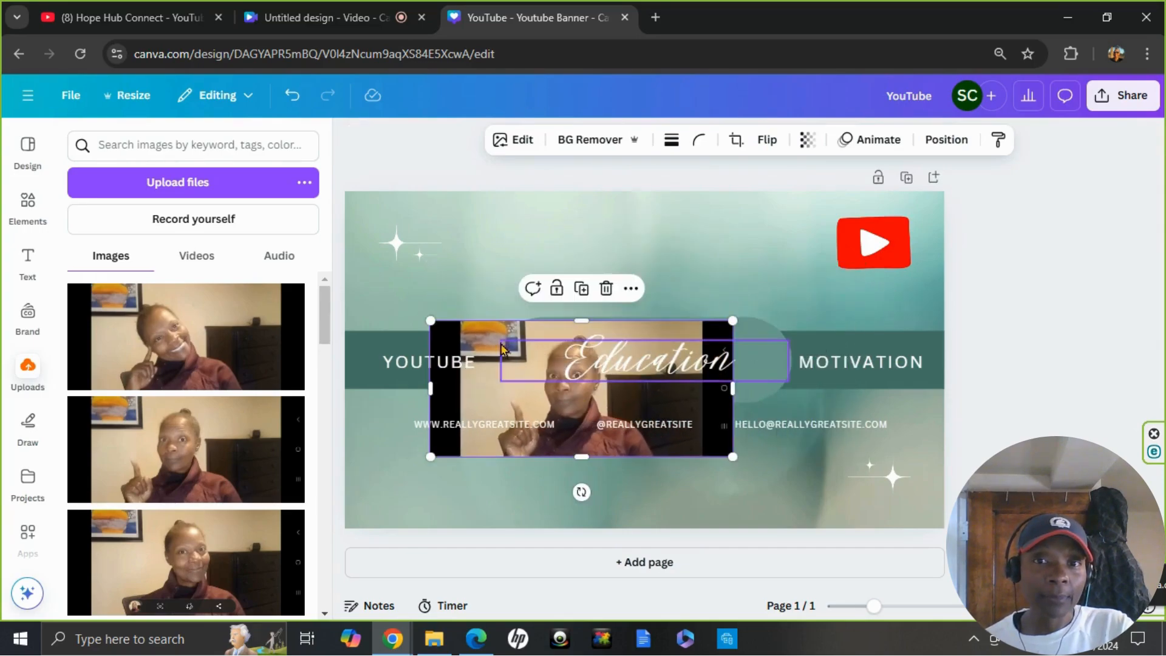
drag(475, 338, 486, 216)
drag(744, 203, 768, 194)
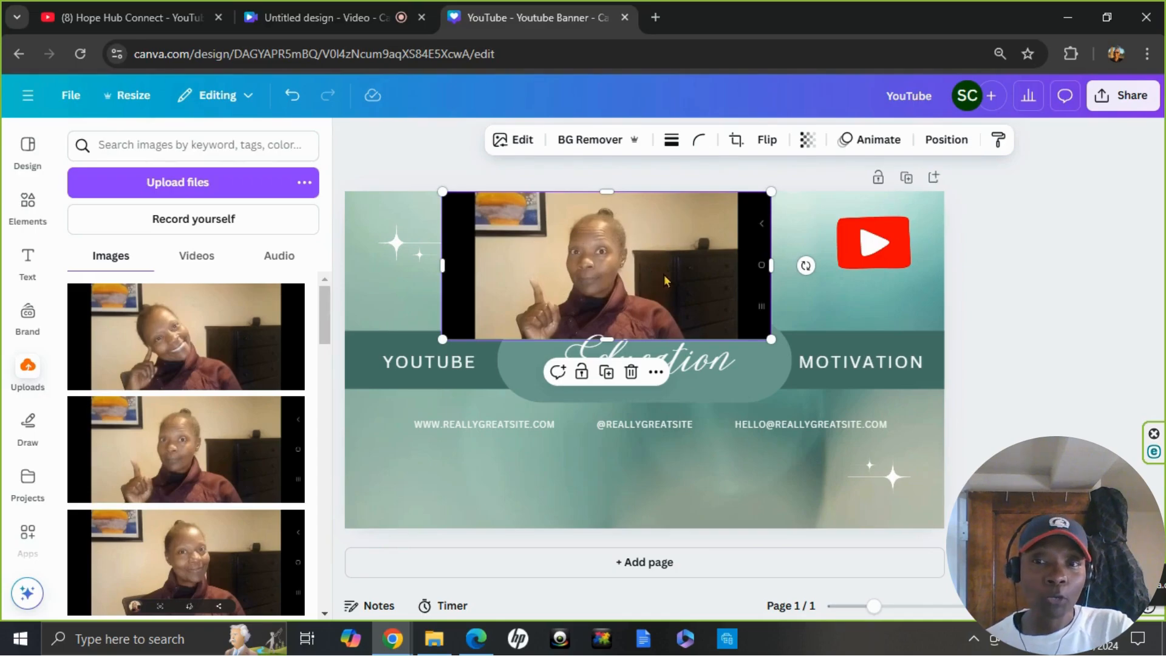
Remove the photo's background and move the cut-out person left, beside the sparkle above the YOUTUBE text.
click(612, 144)
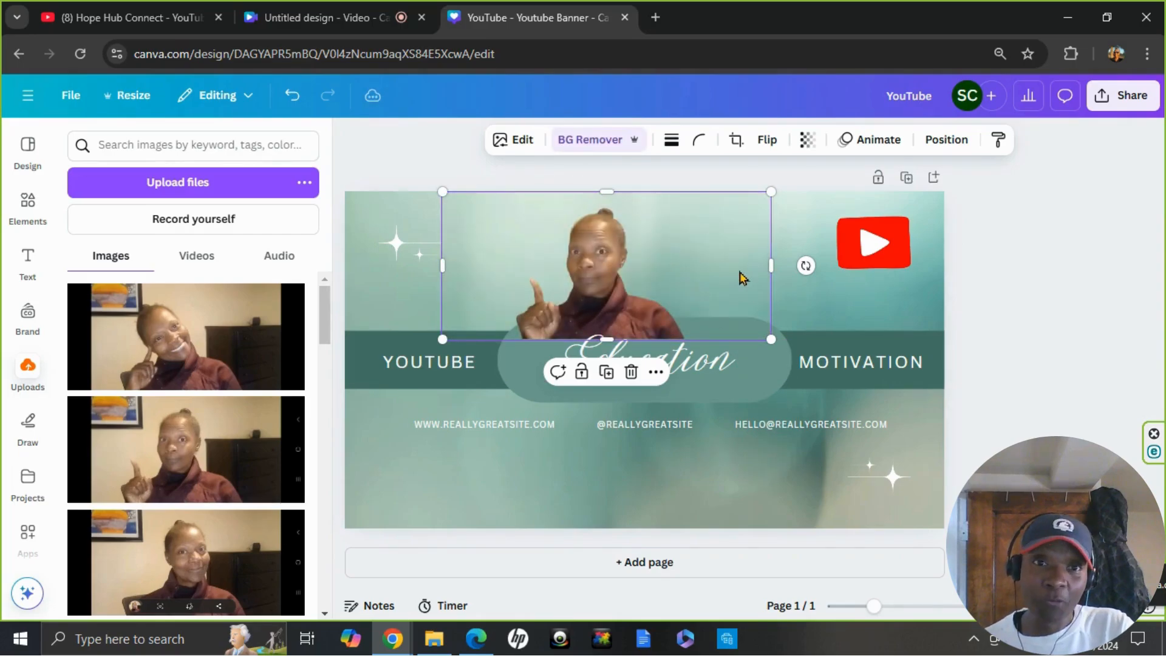
click(1022, 249)
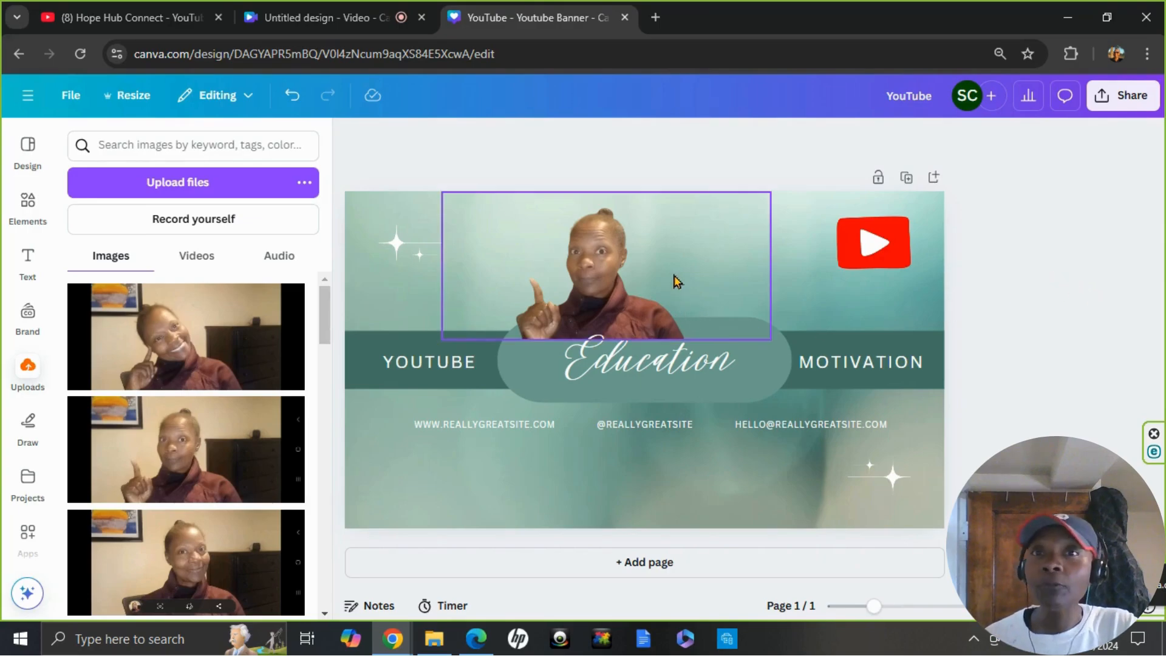
drag(678, 280, 599, 270)
click(1043, 275)
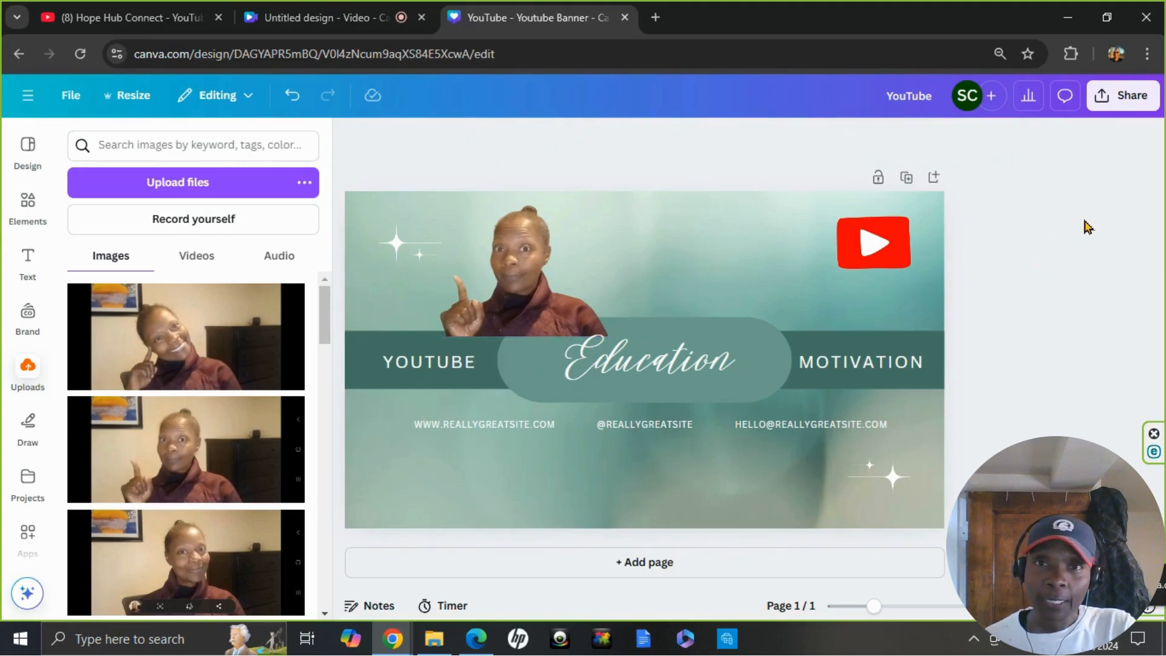
Download the banner design as a PNG at size 1 (2,560 × 1,440 px).
click(1125, 109)
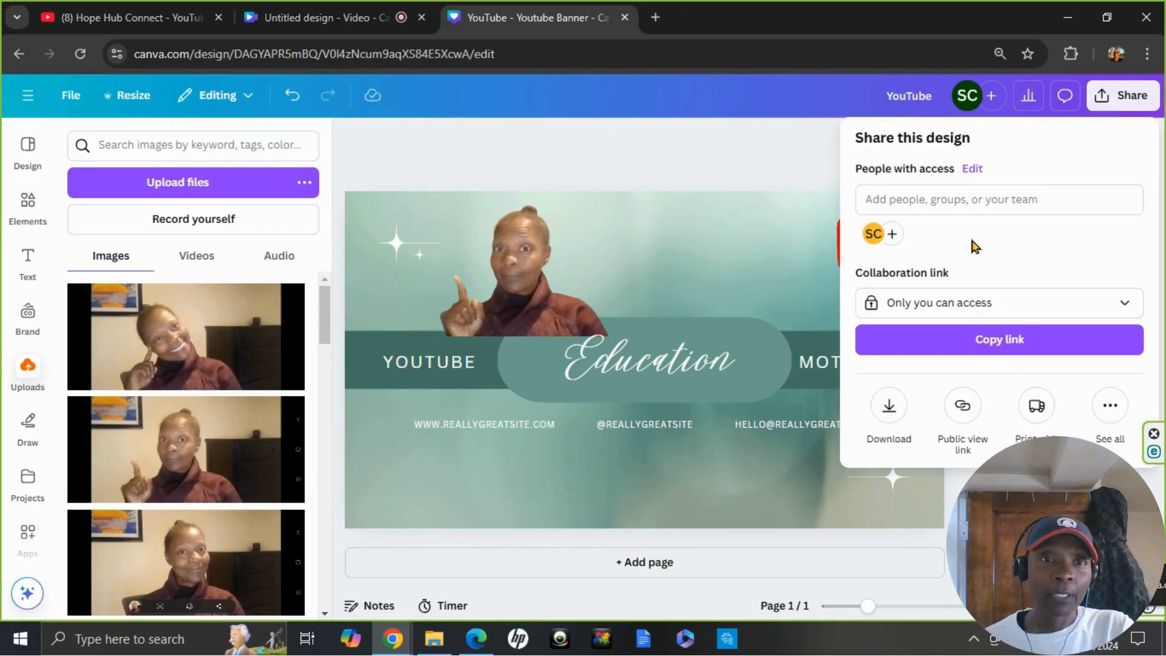
click(889, 409)
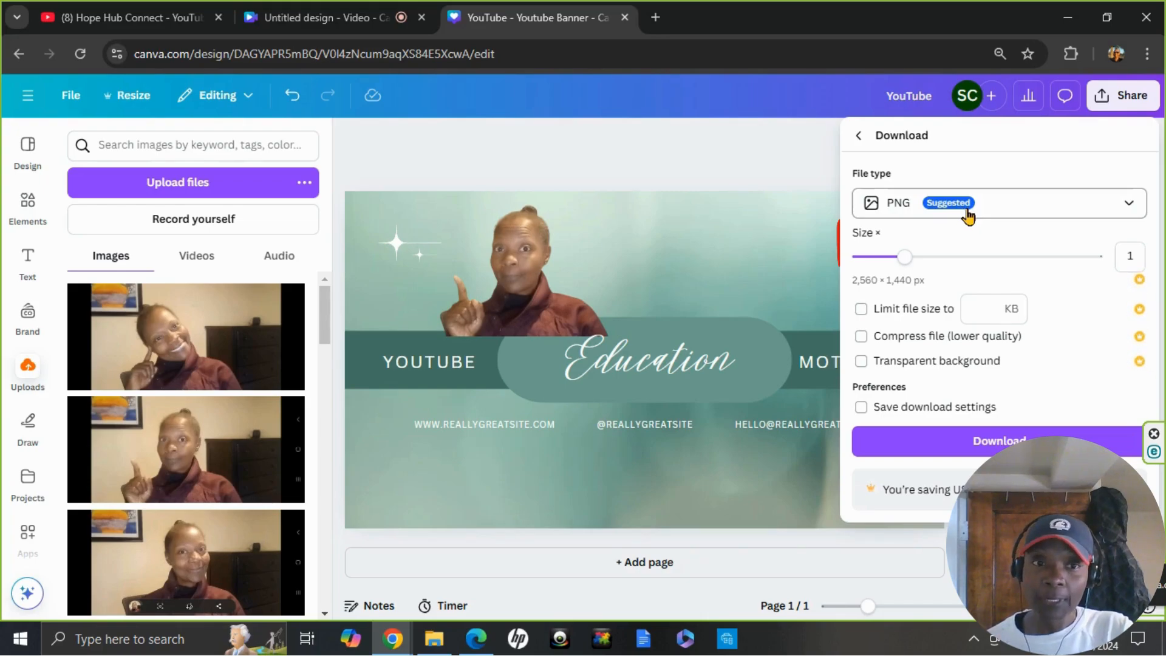
click(951, 447)
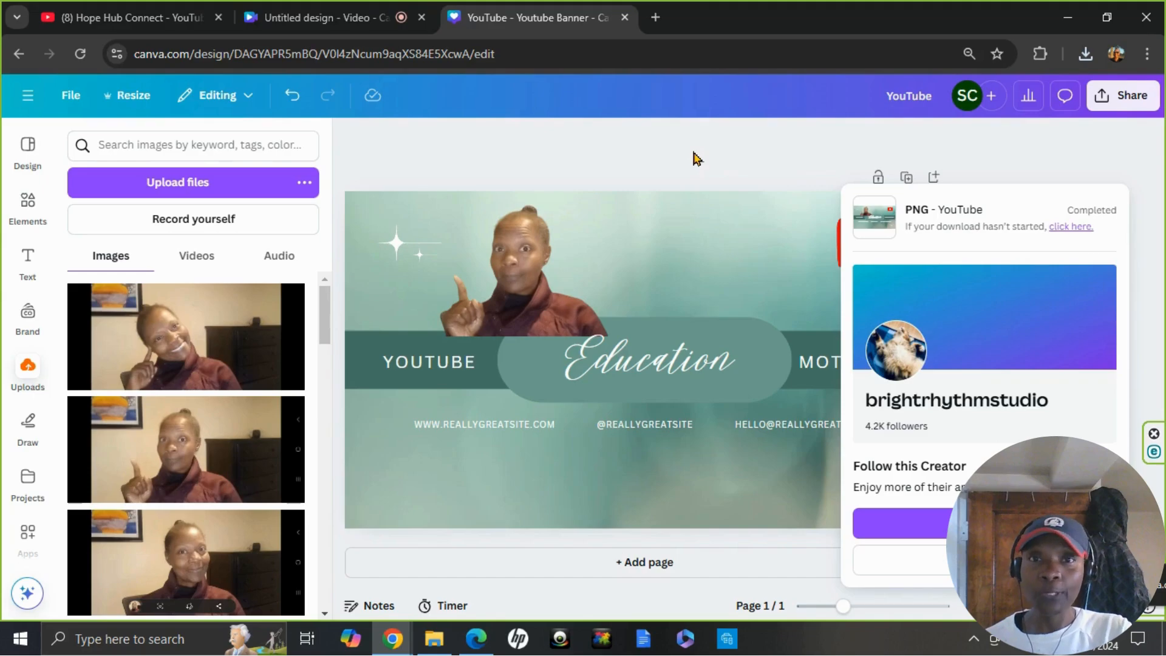
Add a second page and apply the Minimalist Black Subscribe Button Animation Youtube Banner template from the "Youtube banner video" results.
click(20, 155)
click(19, 155)
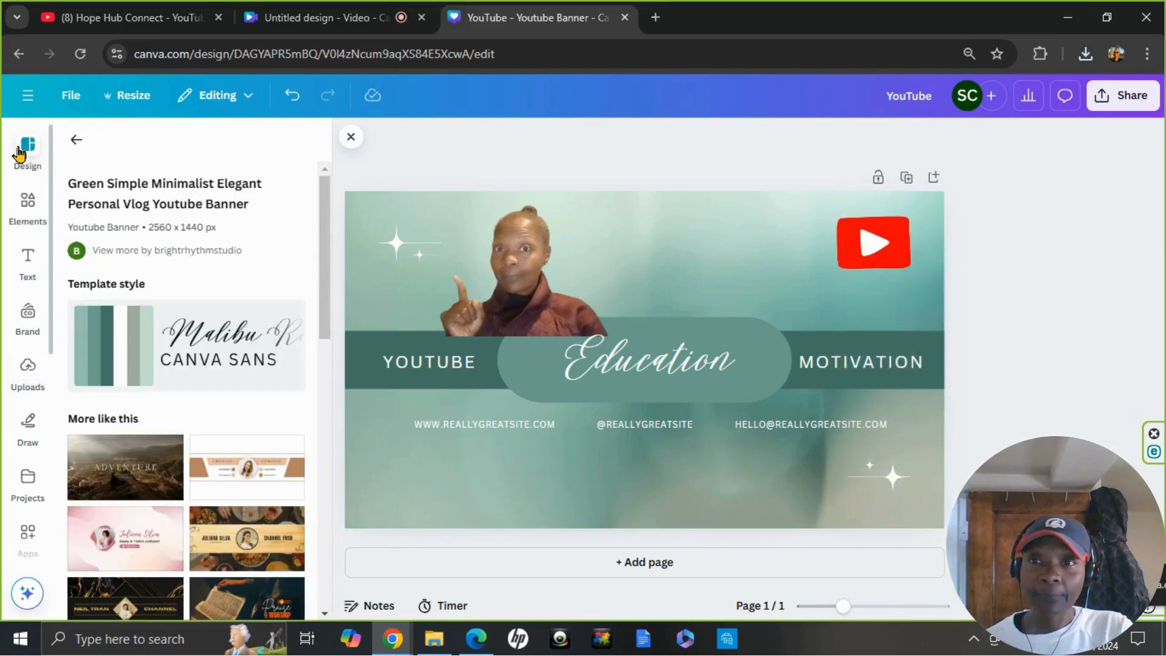
click(74, 136)
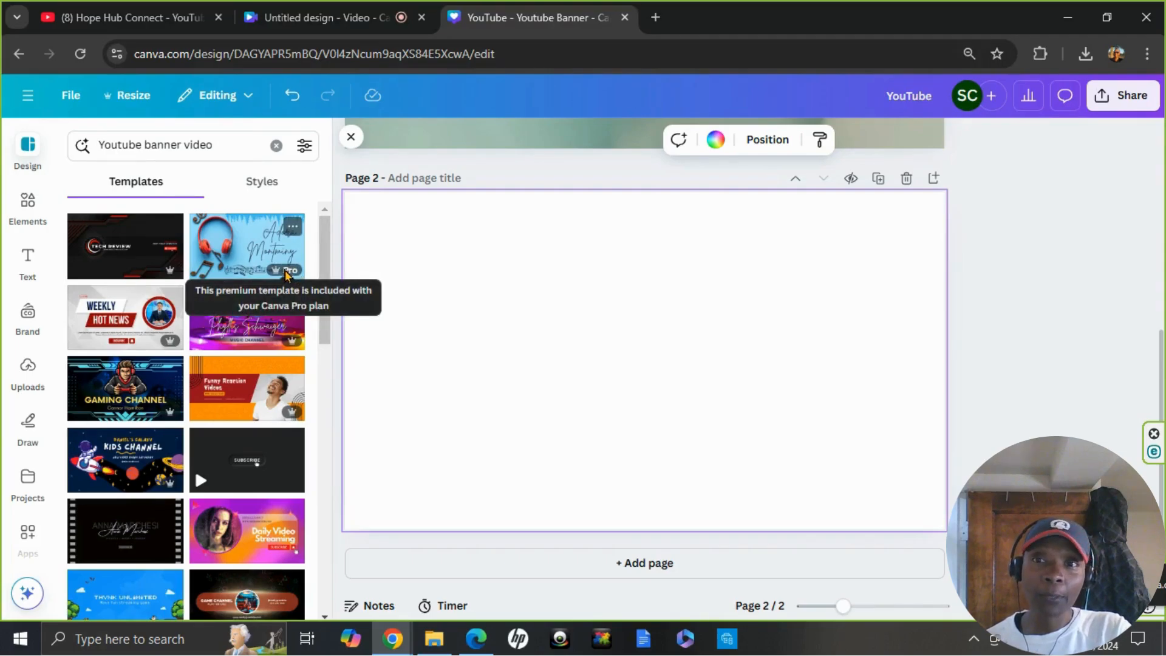
click(231, 460)
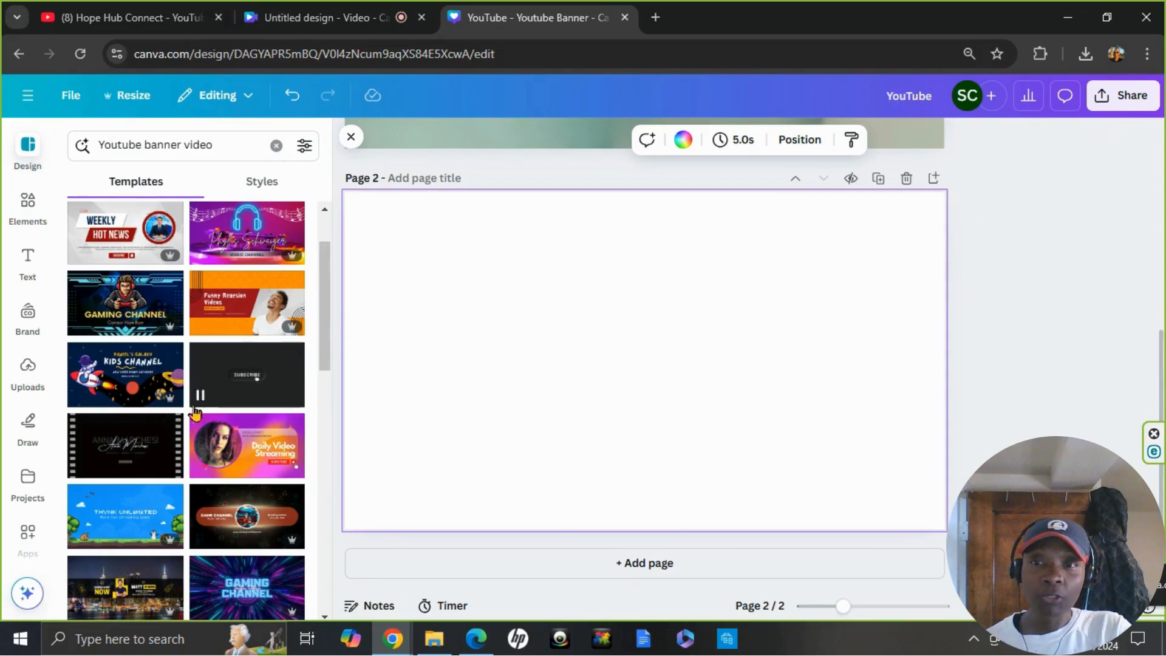
click(212, 377)
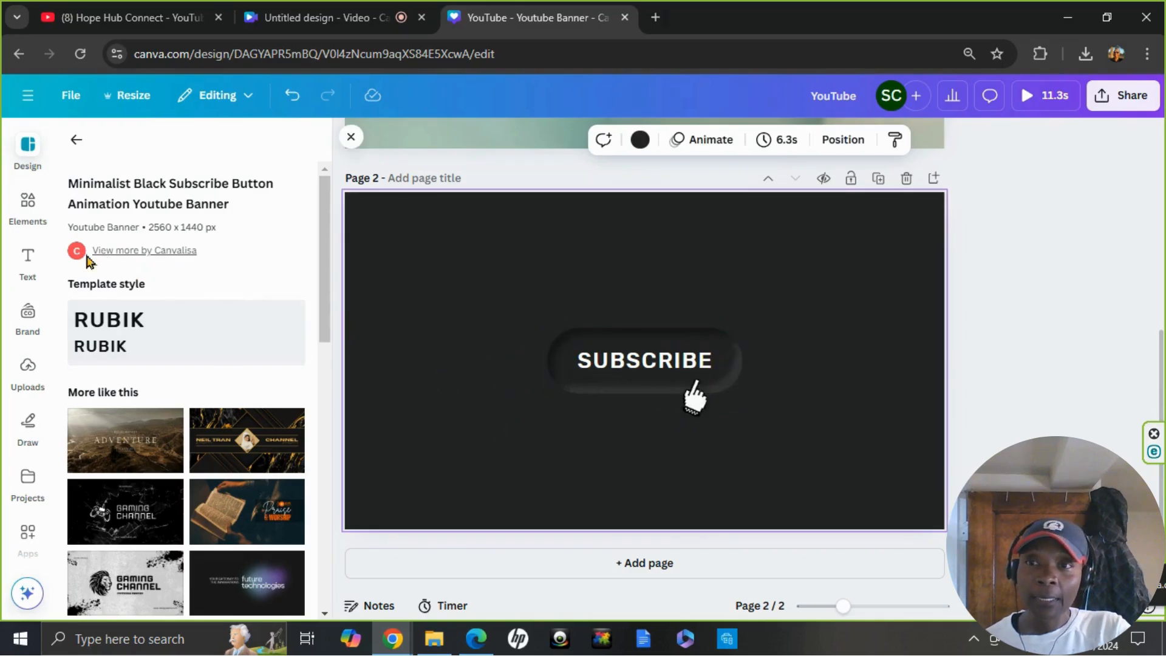
Add the red YouTube play graphic to page 2, shrink it and place it in the lower-left area beneath the SUBSCRIBE button.
click(27, 203)
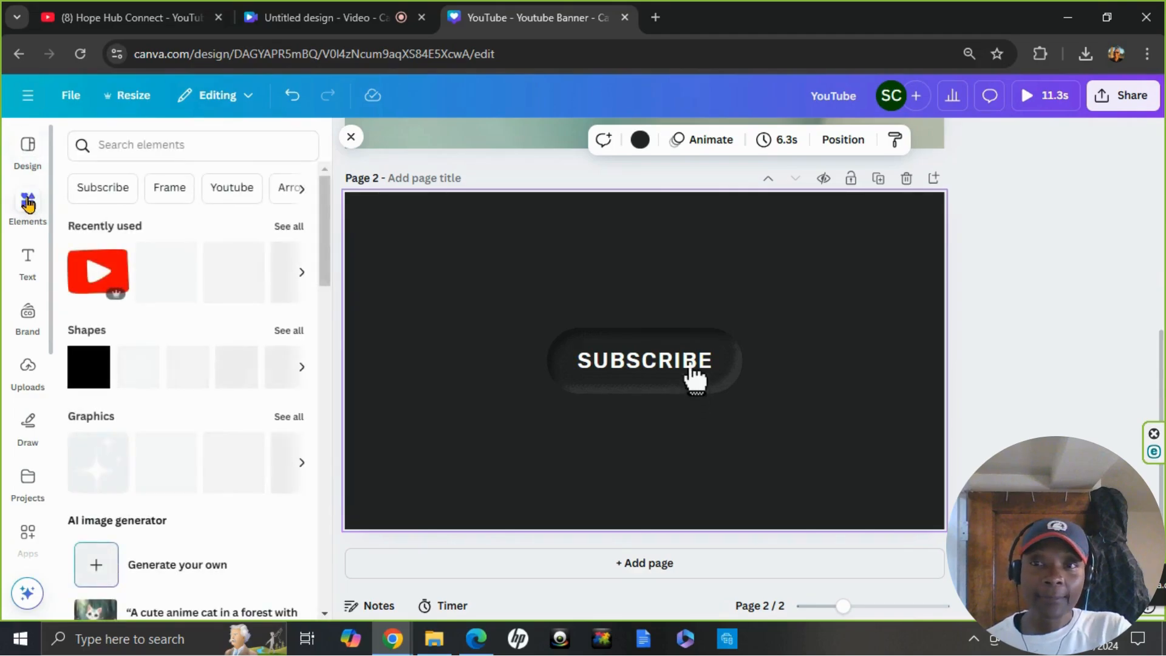
click(86, 279)
drag(623, 345, 449, 428)
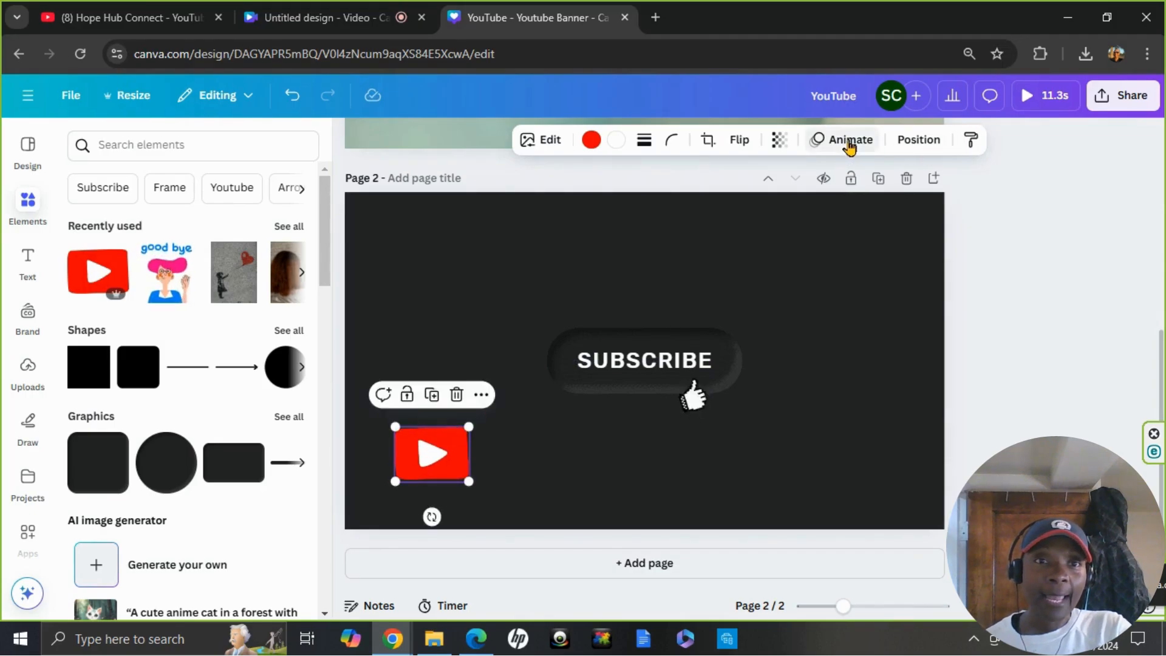